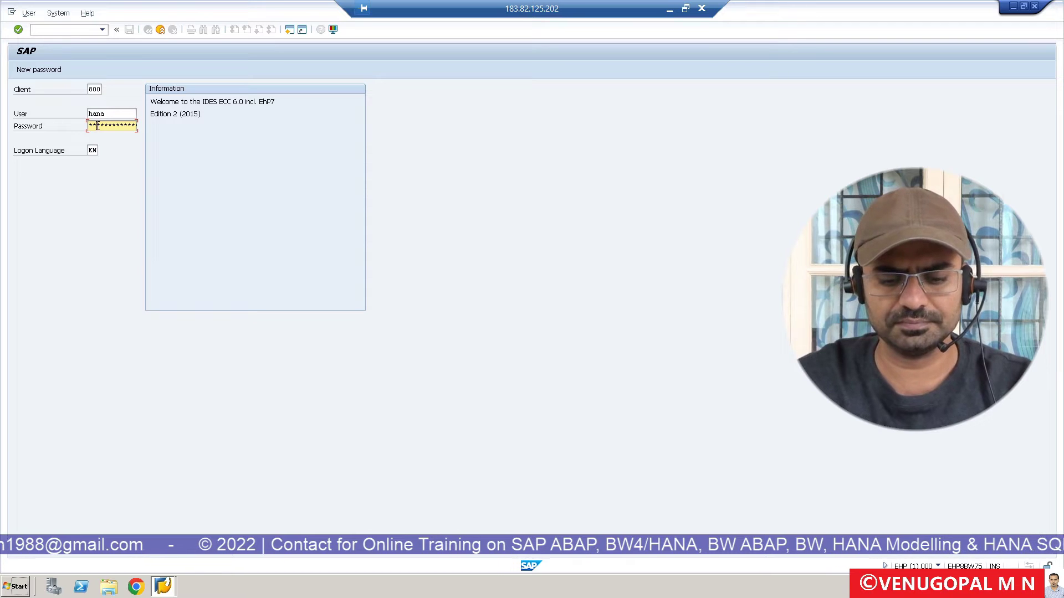
- Log on to client 800 and open the Package Builder with transaction SE21
{"action": "key", "text": "Return"}
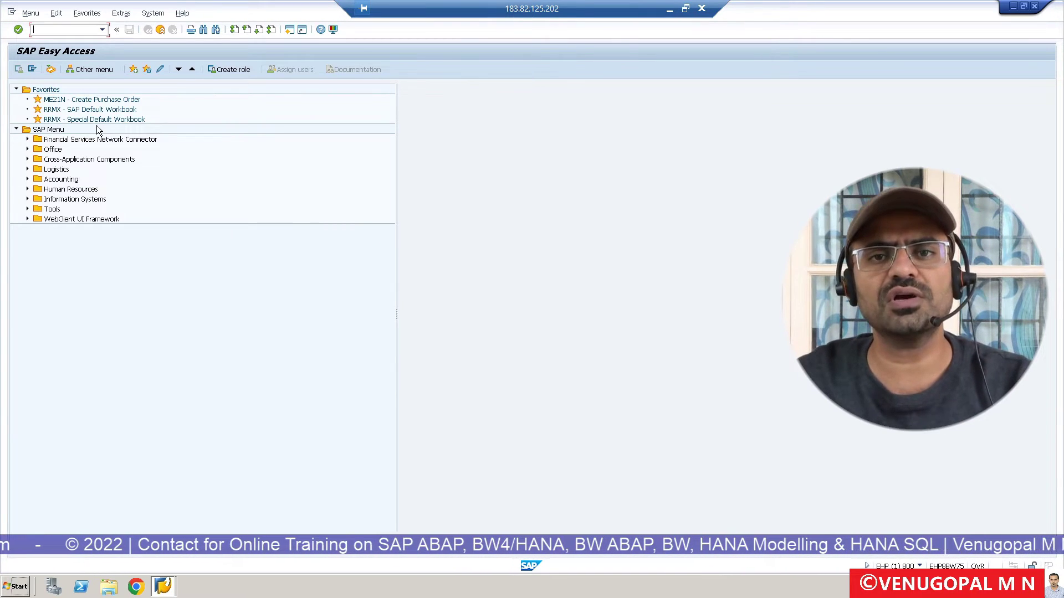
{"action": "type", "text": "se21"}
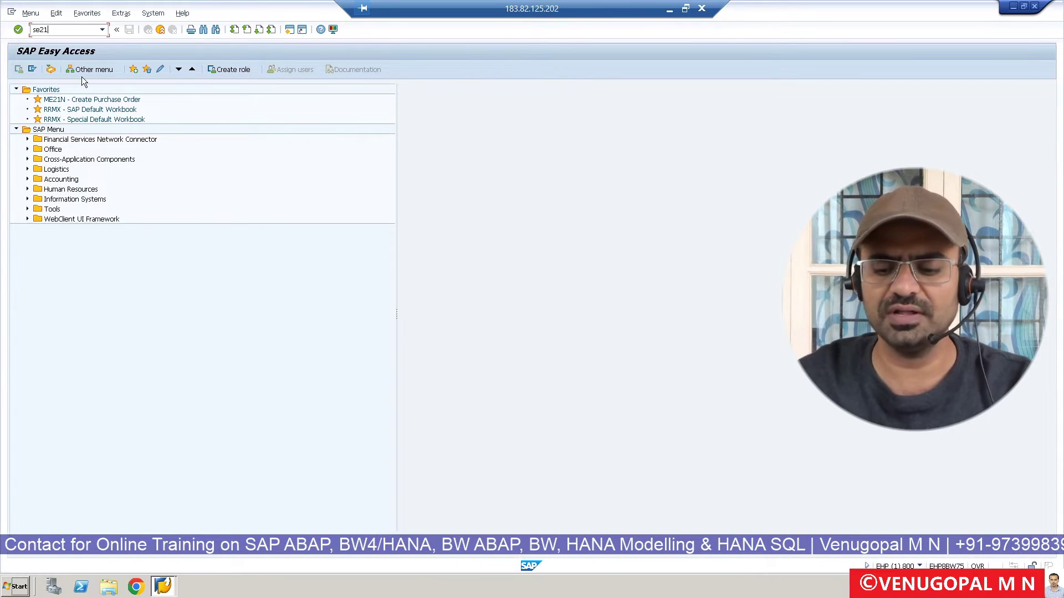
{"action": "key", "text": "Return"}
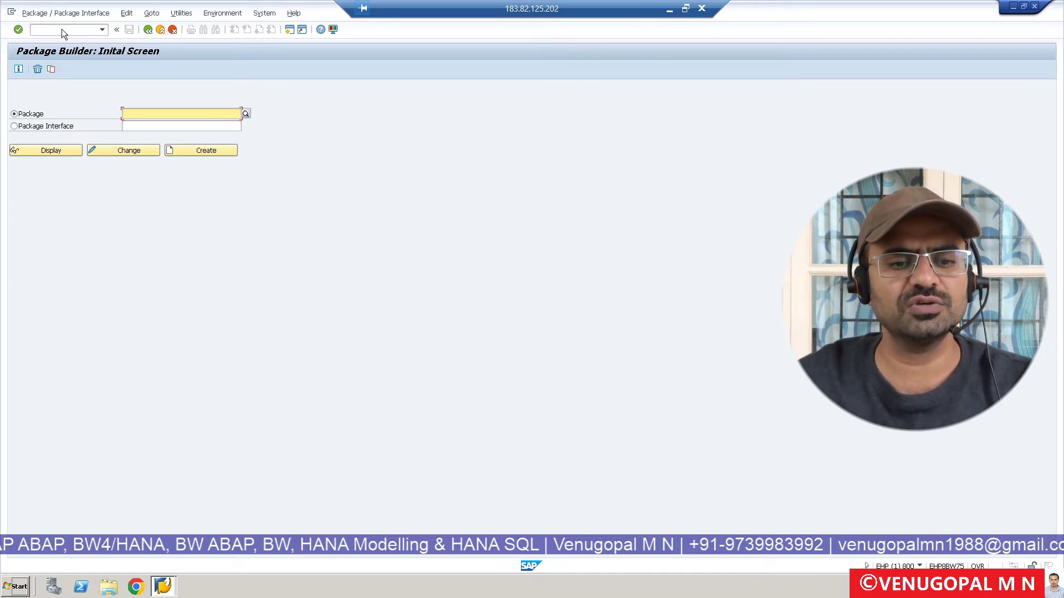
- Set the status bar to display the current transaction code
{"action": "left_click", "coordinate": [919, 566]}
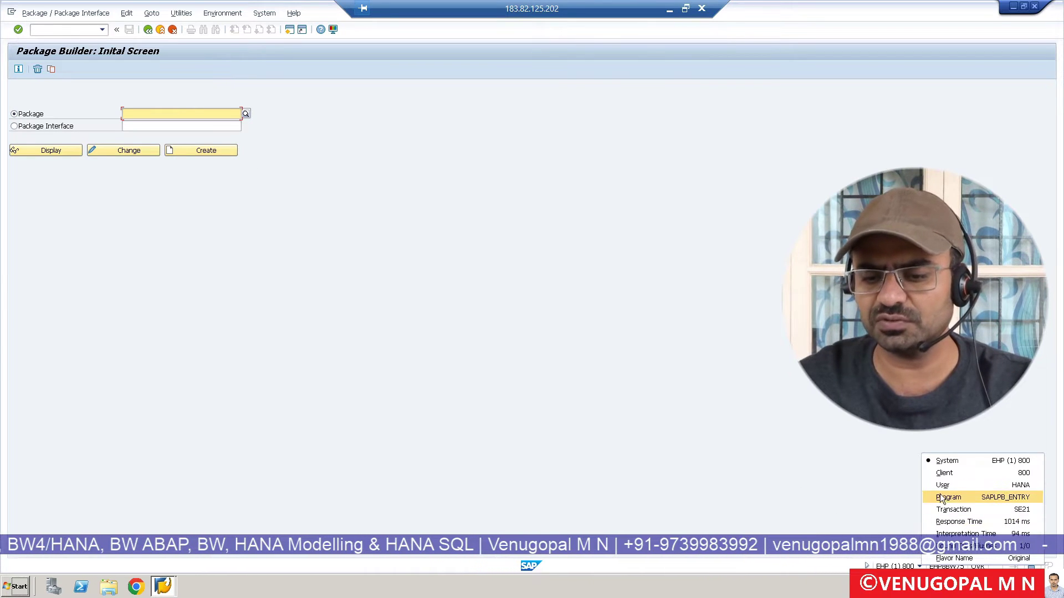
{"action": "left_click", "coordinate": [953, 509]}
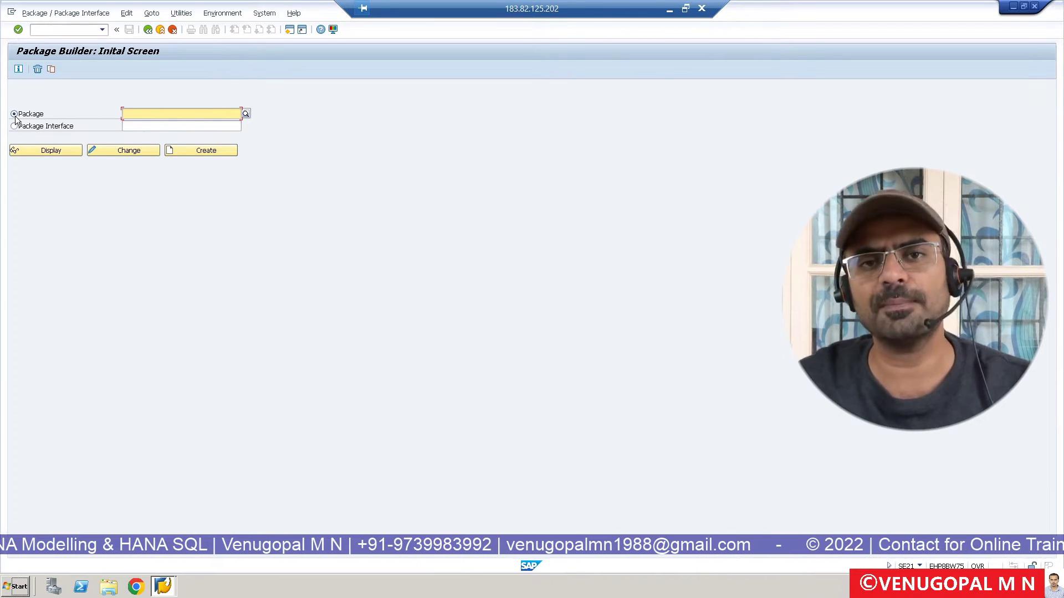
- Start creating a package named ZVENU_PACKAGE in the Package Builder
{"action": "type", "text": "ZVENU_PAKCAGE"}
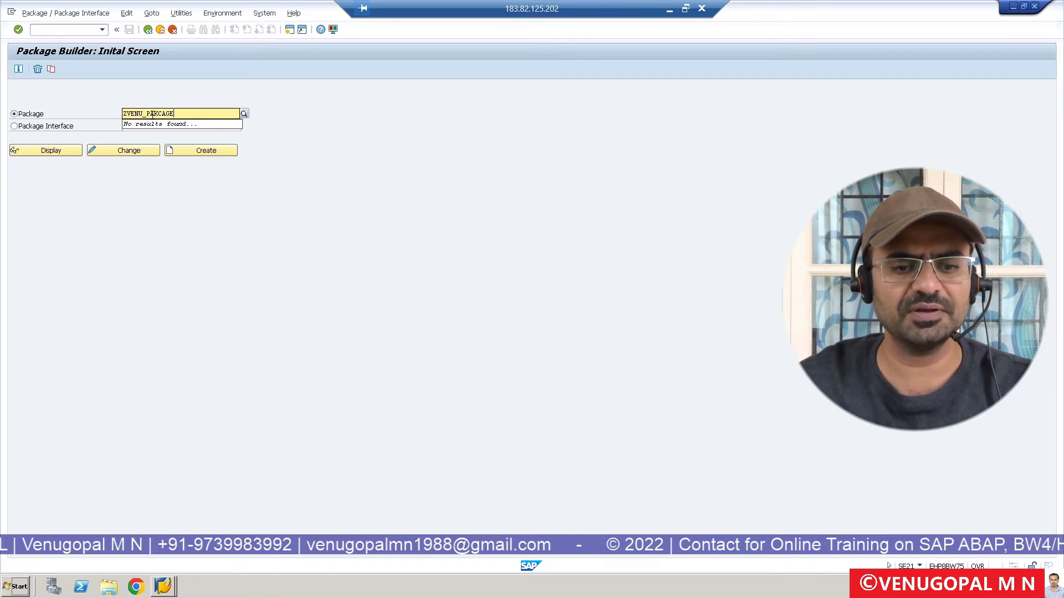
{"action": "left_click_drag", "start_coordinate": [148, 113], "coordinate": [174, 113]}
{"action": "left_click", "coordinate": [167, 114]}
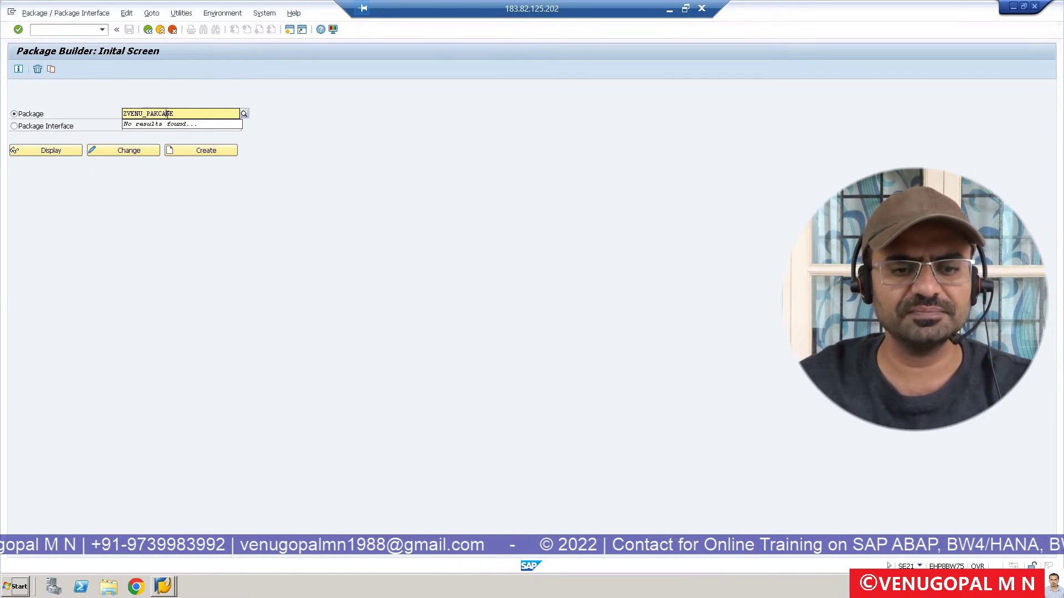
{"action": "key", "text": "BackSpace"}
{"action": "key", "text": "BackSpace"}
{"action": "type", "text": "C"}
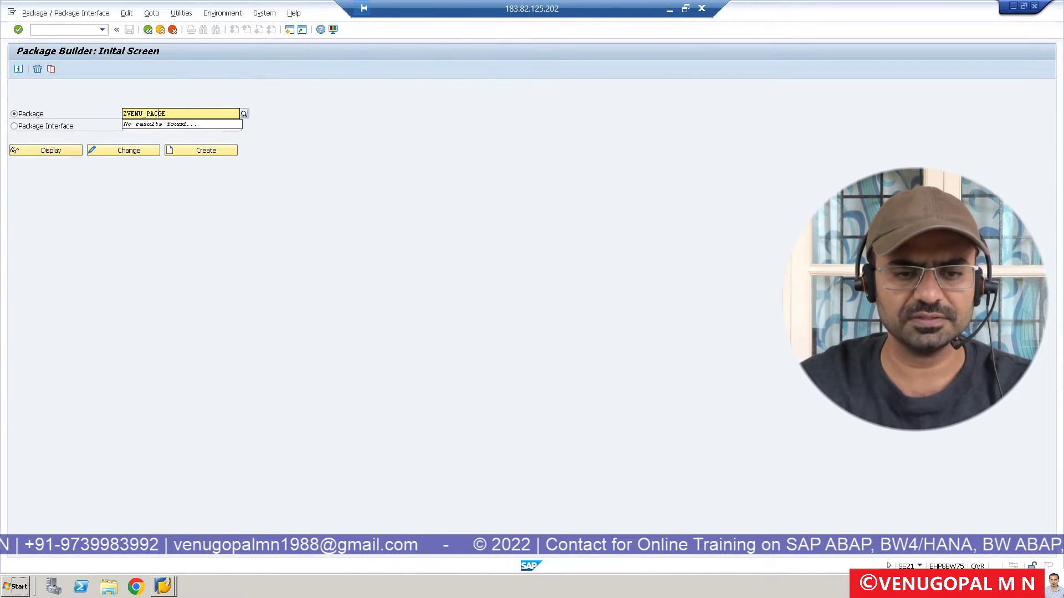
{"action": "type", "text": "KAGE"}
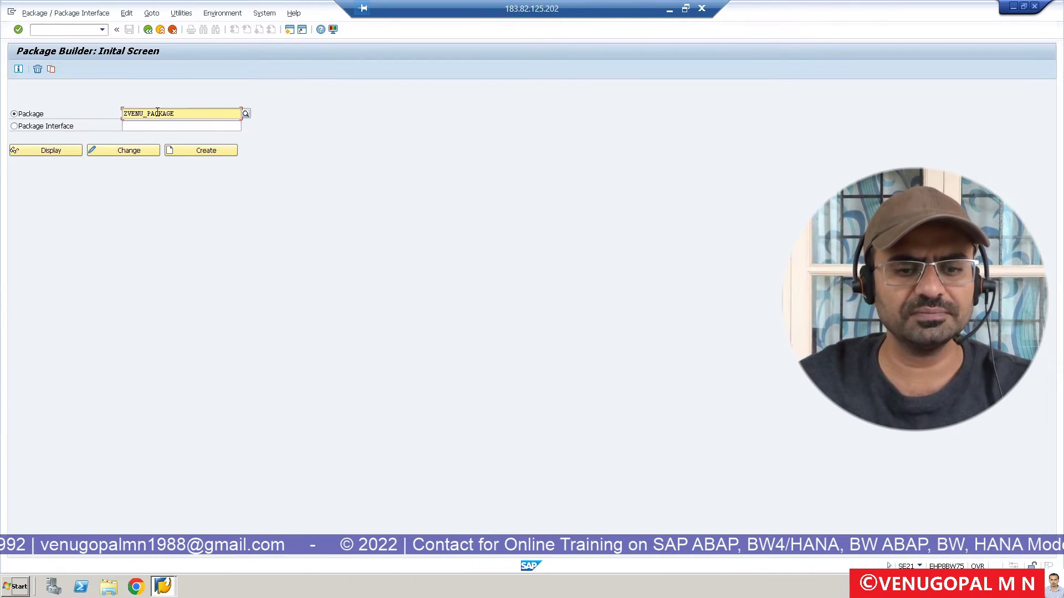
{"action": "left_click", "coordinate": [221, 153]}
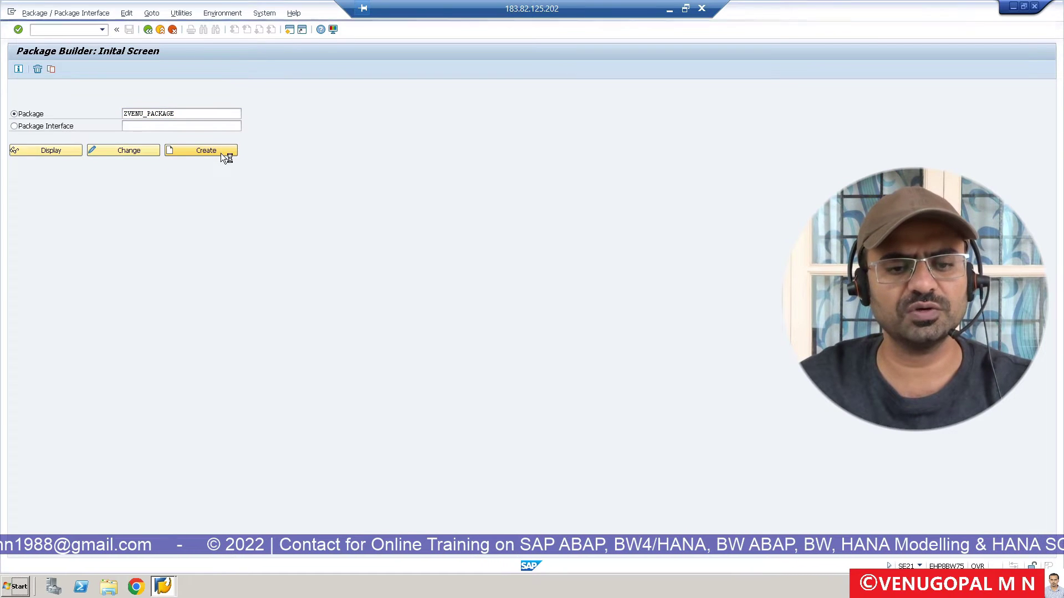
- Give the package the short description "iLearnSAPwithVENU - Pacakge" and confirm its creation
{"action": "left_click_drag", "start_coordinate": [264, 199], "coordinate": [576, 135]}
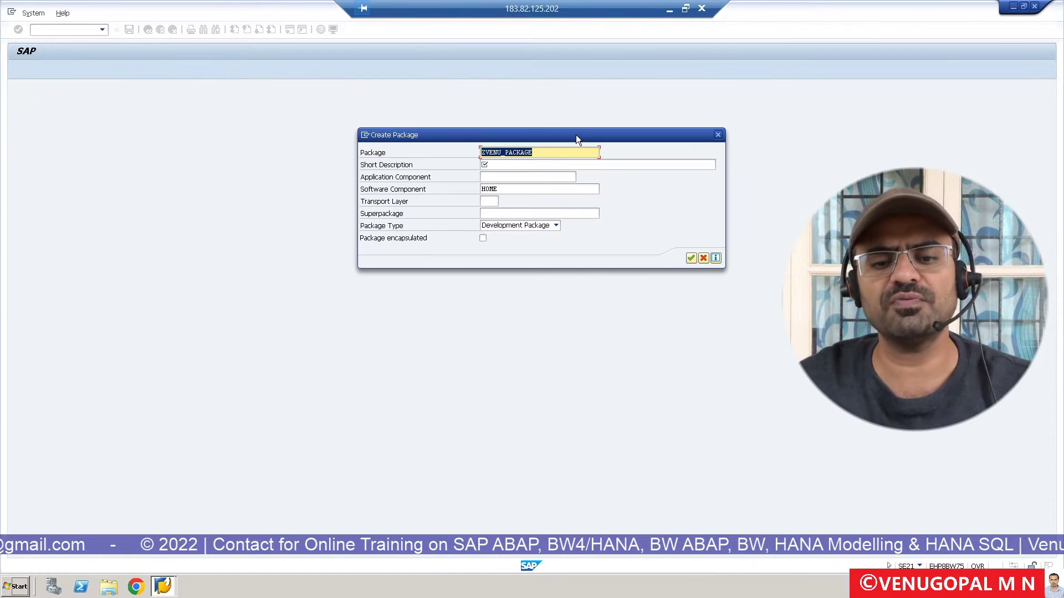
{"action": "left_click", "coordinate": [503, 166]}
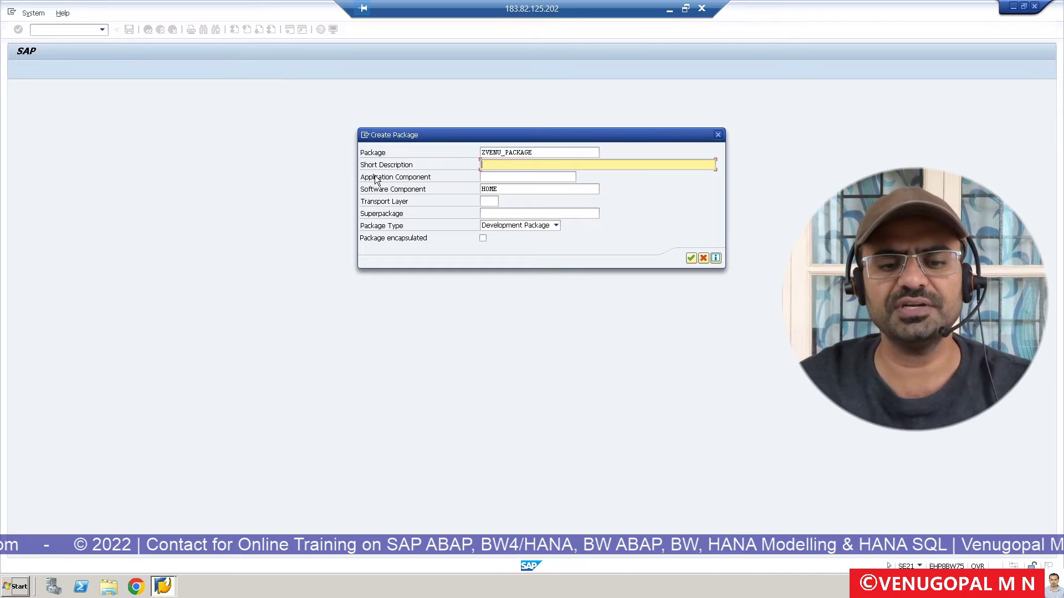
{"action": "left_click", "coordinate": [496, 176]}
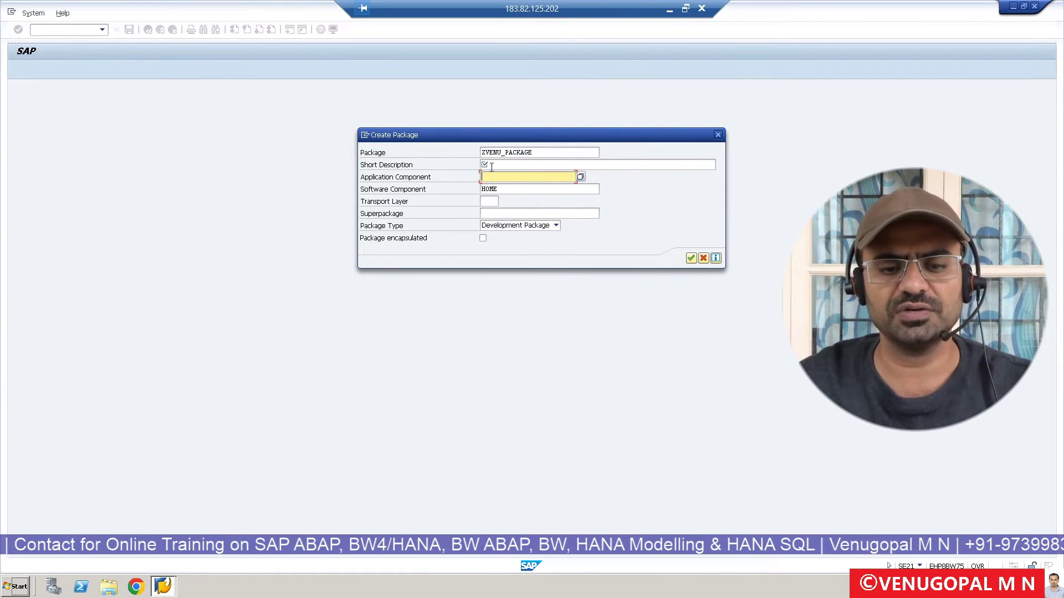
{"action": "left_click", "coordinate": [490, 168]}
{"action": "type", "text": "iLearn"}
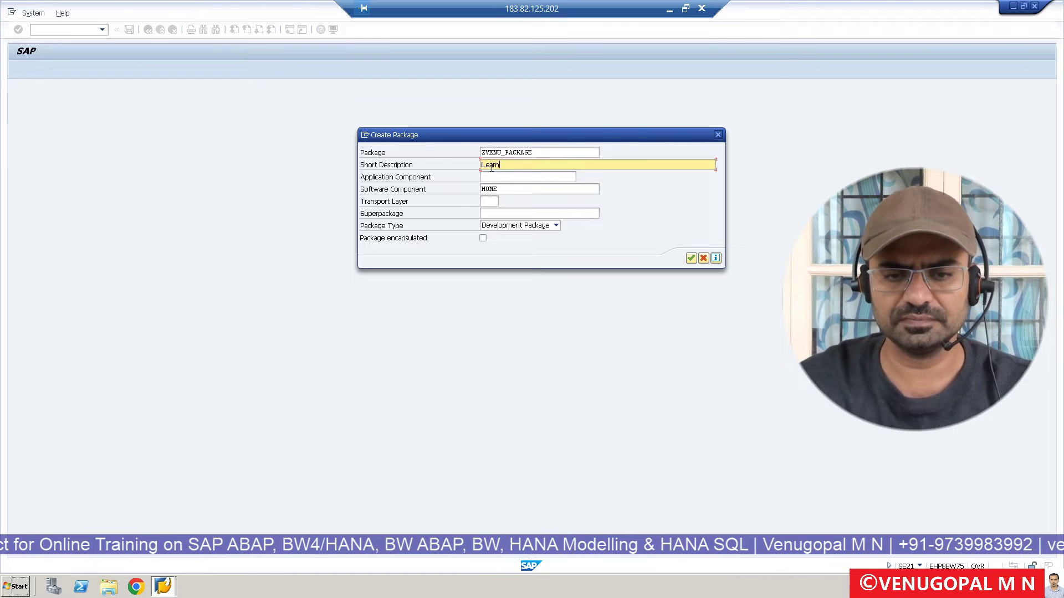
{"action": "type", "text": "SAPwithVENU - Pacakge"}
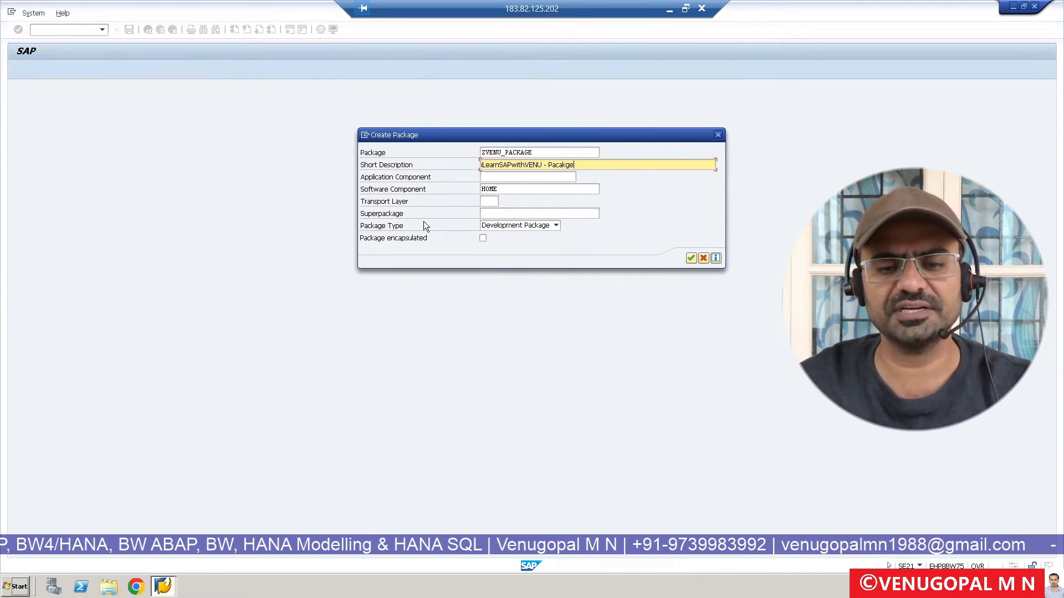
{"action": "left_click", "coordinate": [689, 261]}
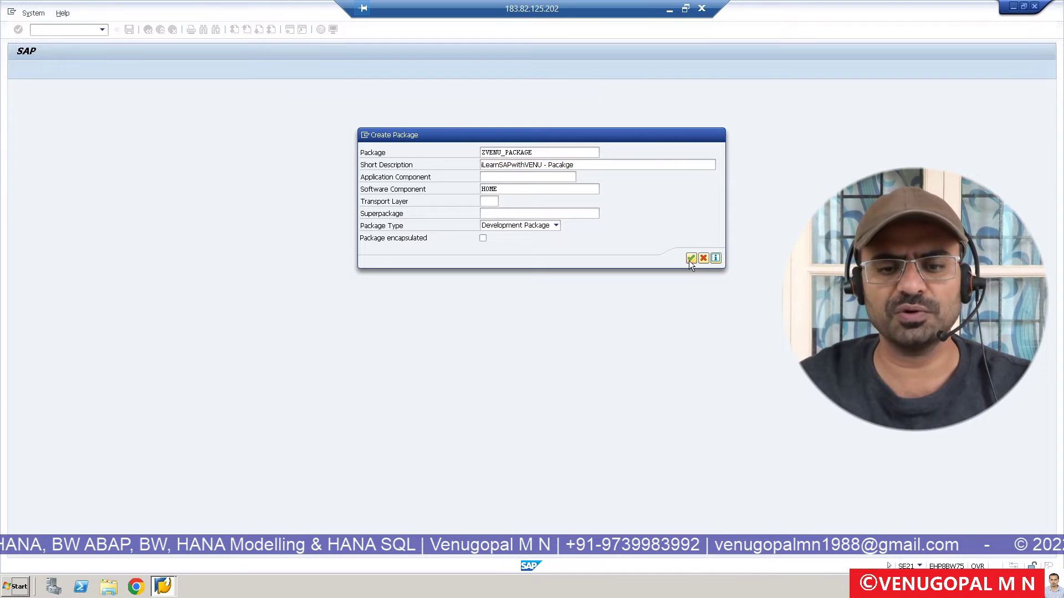
- Assign the package to a new Workbench request described "iLearnSAPwithVENU - TR 1" and save the package
{"action": "left_click_drag", "start_coordinate": [203, 120], "coordinate": [552, 143]}
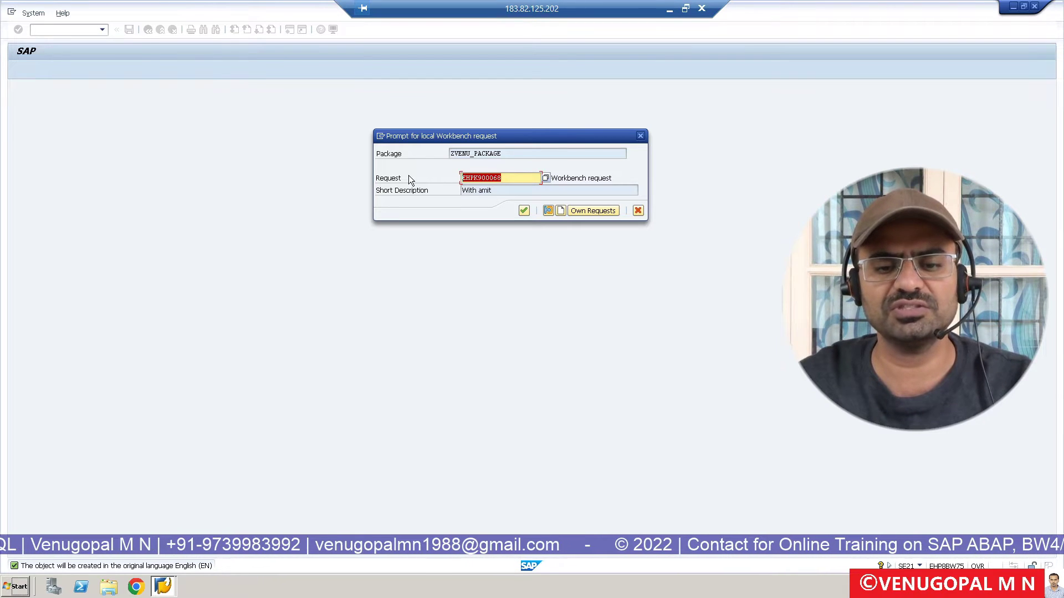
{"action": "left_click", "coordinate": [561, 211]}
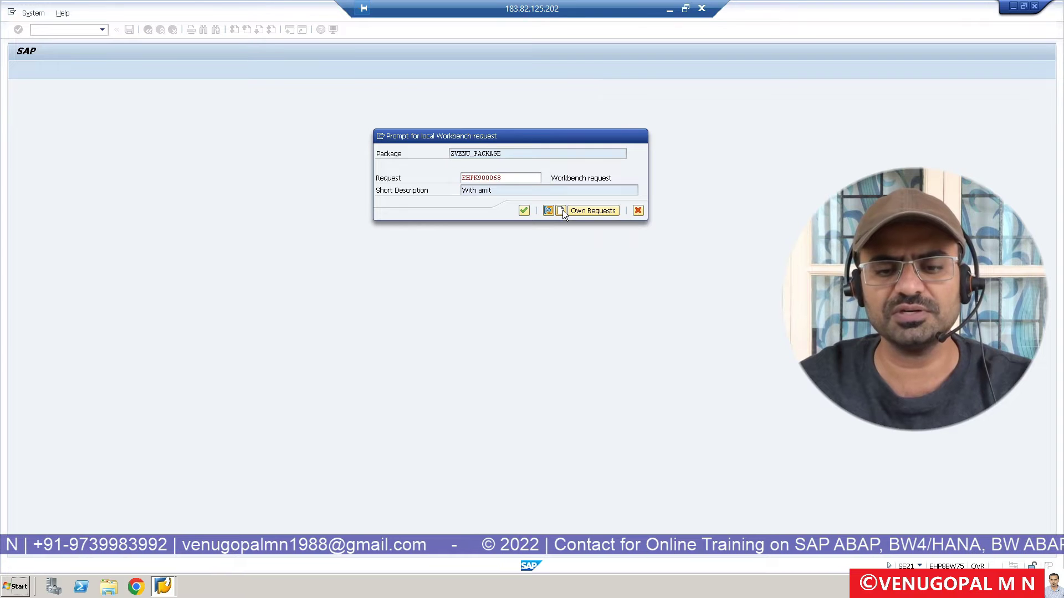
{"action": "type", "text": "iLearnSAPw"}
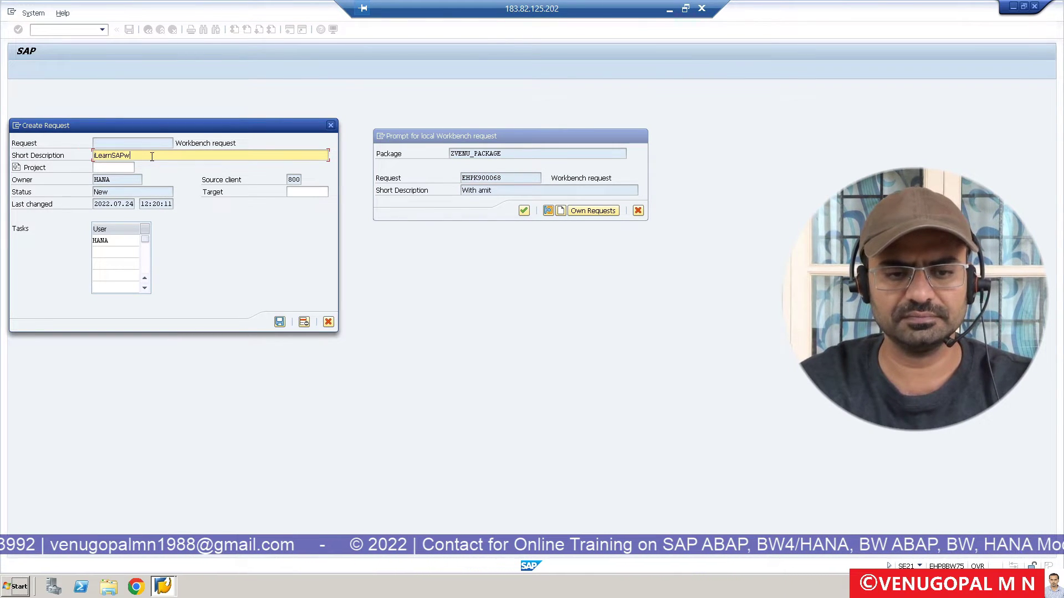
{"action": "type", "text": "ithVENU - TR 1"}
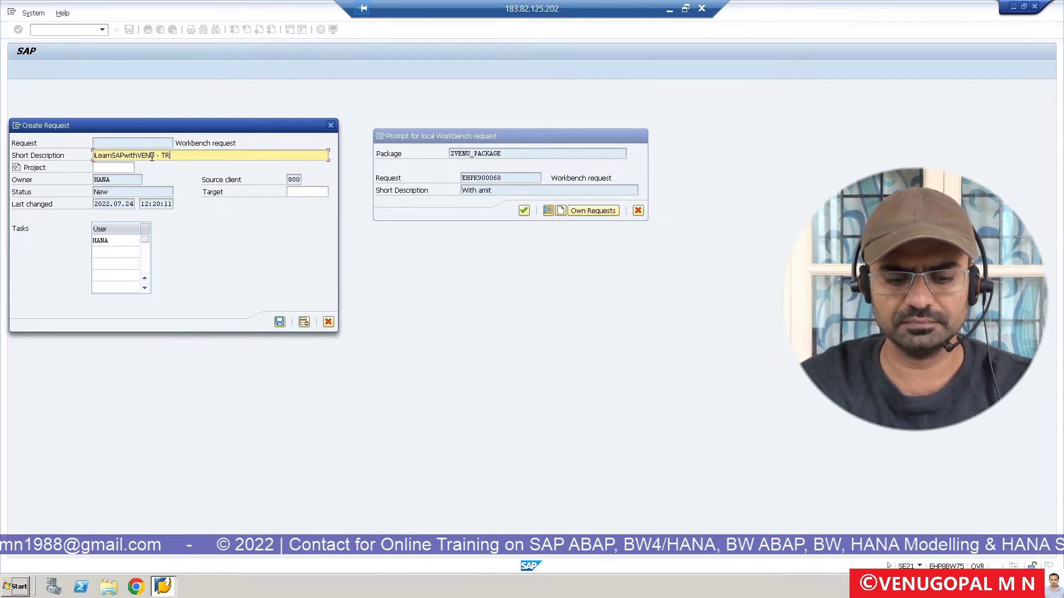
{"action": "left_click", "coordinate": [279, 322]}
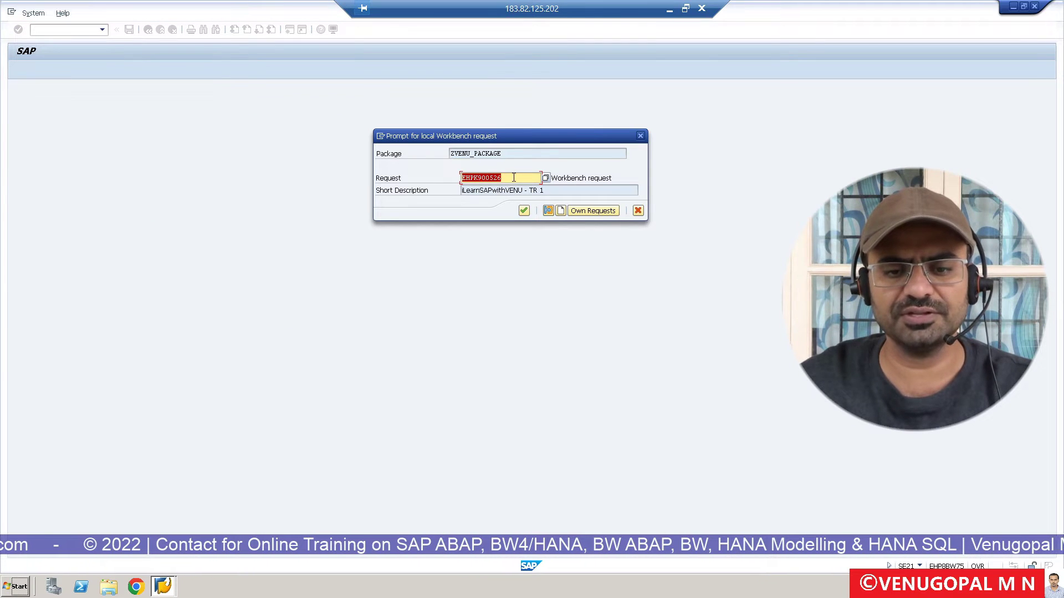
{"action": "left_click", "coordinate": [524, 211]}
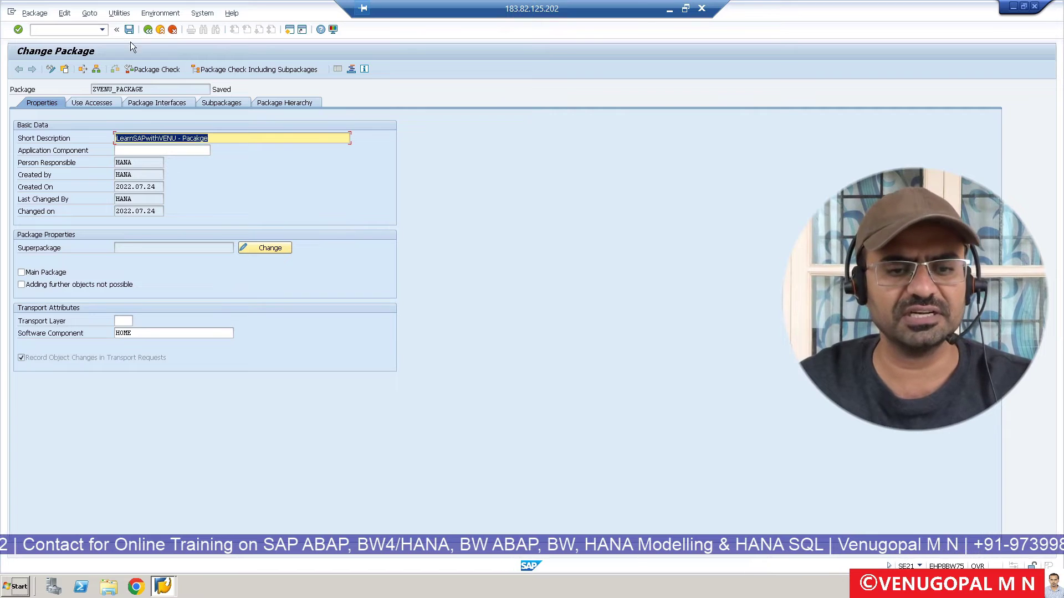
{"action": "left_click", "coordinate": [129, 30]}
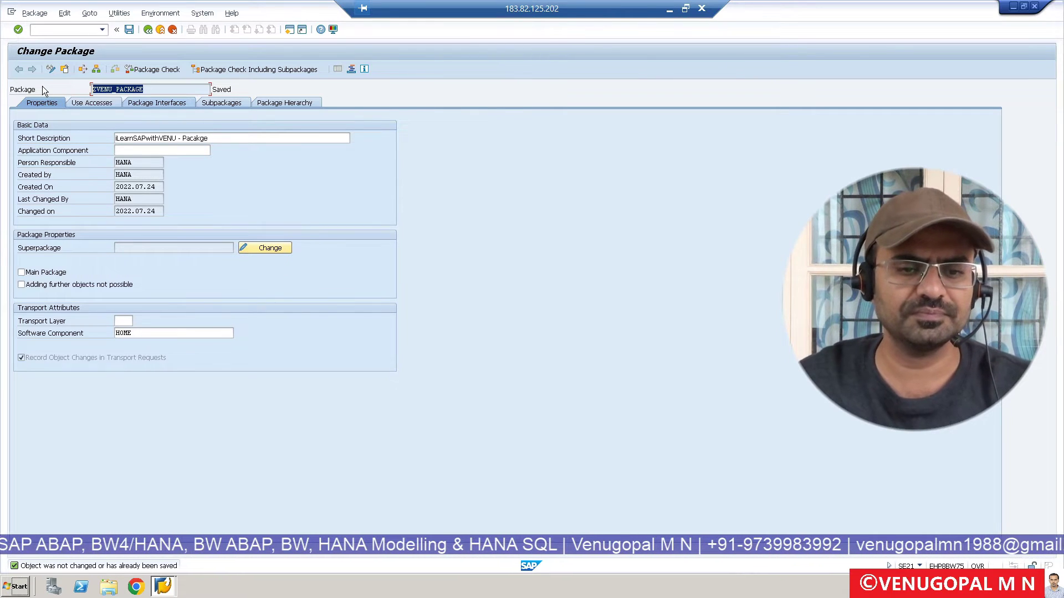
- Open the ABAP Editor, transaction SE38, in a new session
{"action": "left_click", "coordinate": [67, 31]}
{"action": "type", "text": "/ose1"}
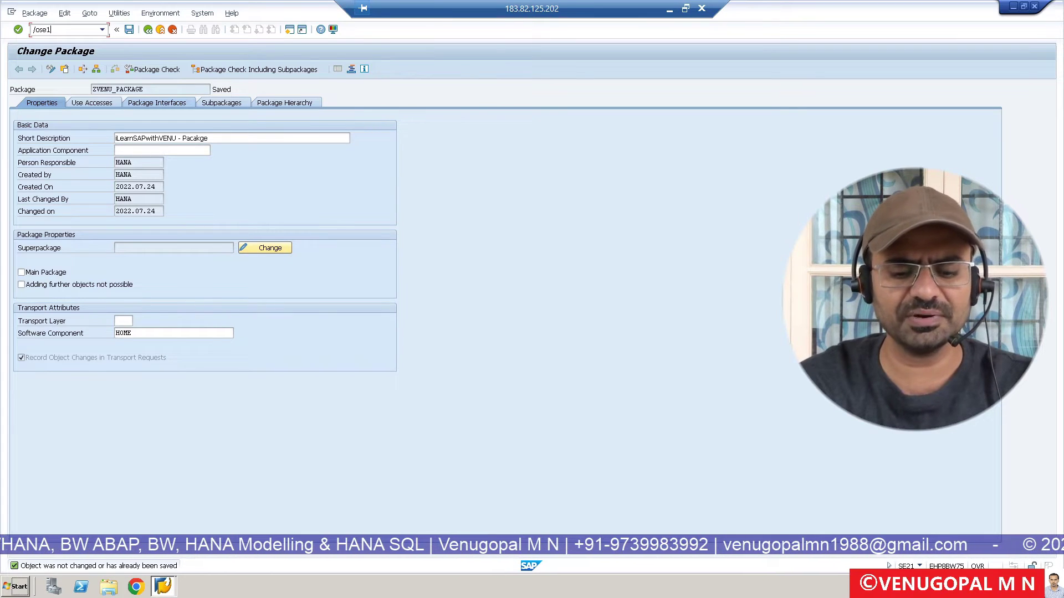
{"action": "key", "text": "Return"}
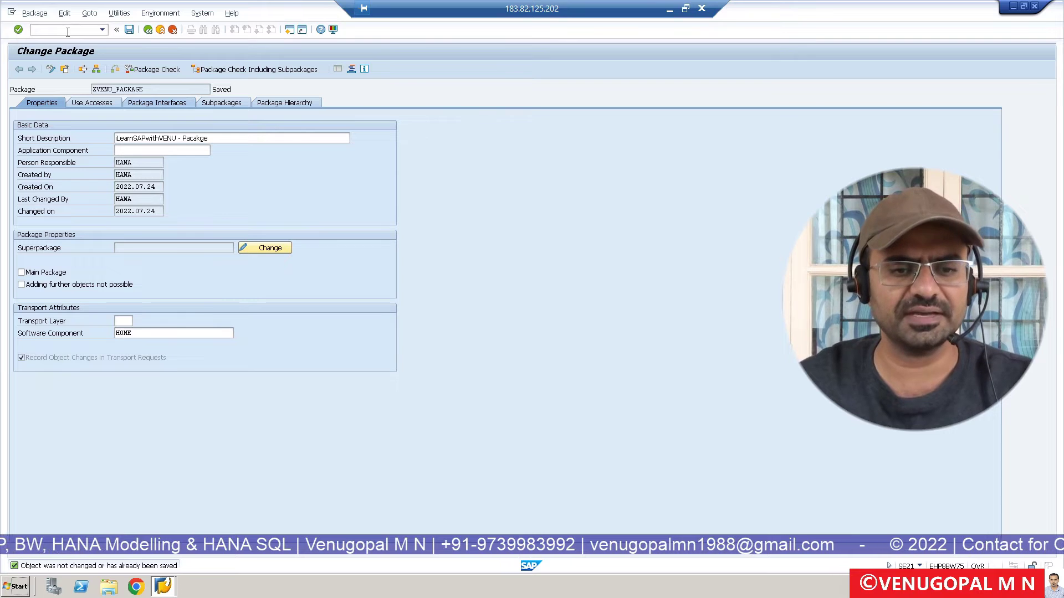
- Start creating an ABAP program named ZVENU_PGM_101_PACKAGE
{"action": "type", "text": "ZVENU"}
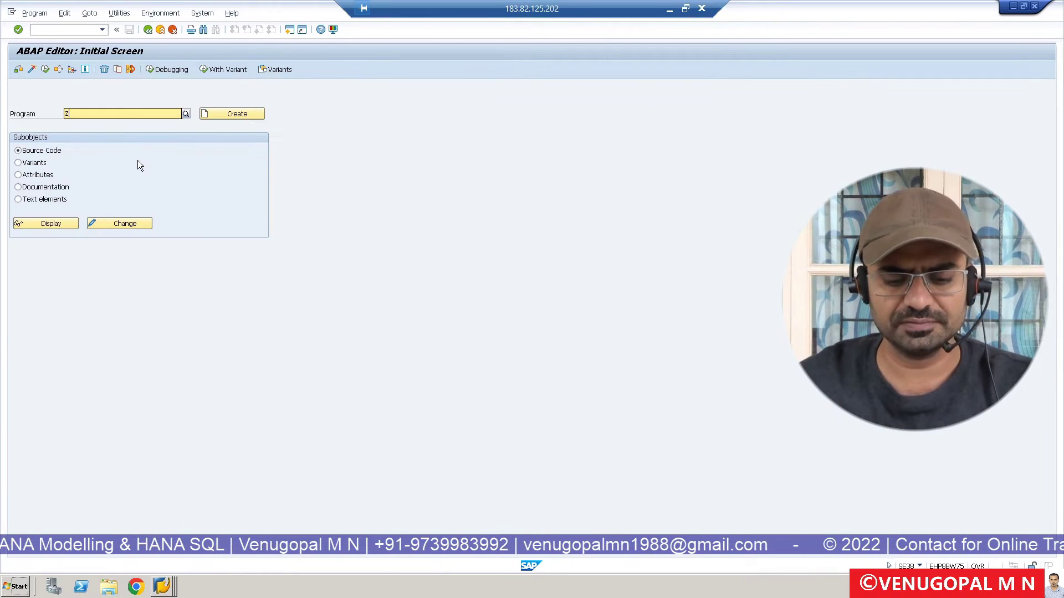
{"action": "type", "text": "_"}
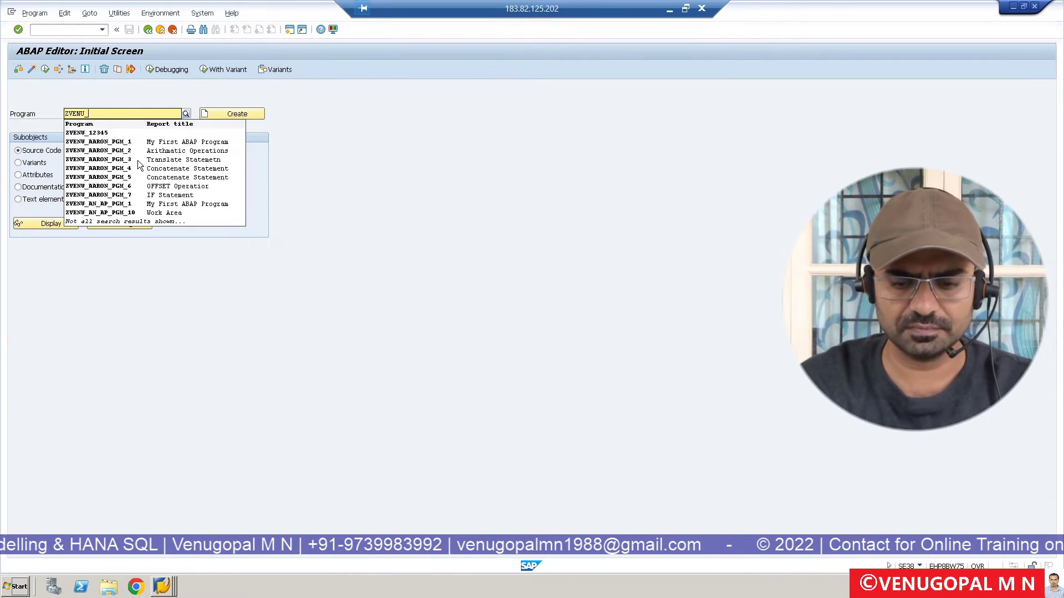
{"action": "type", "text": "PGM_"}
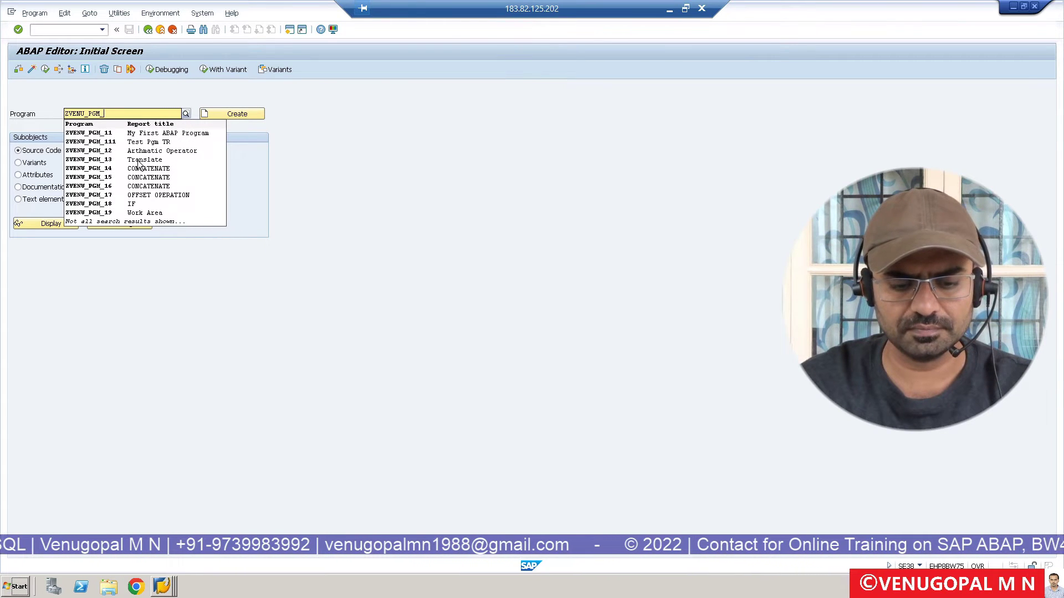
{"action": "type", "text": "01"}
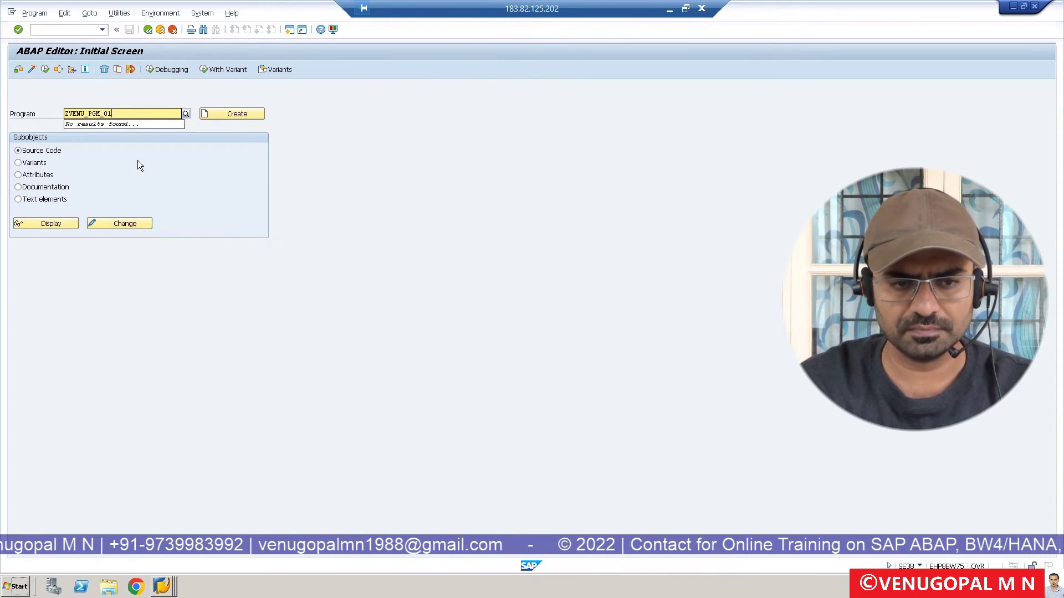
{"action": "type", "text": "01_PCAKAGE"}
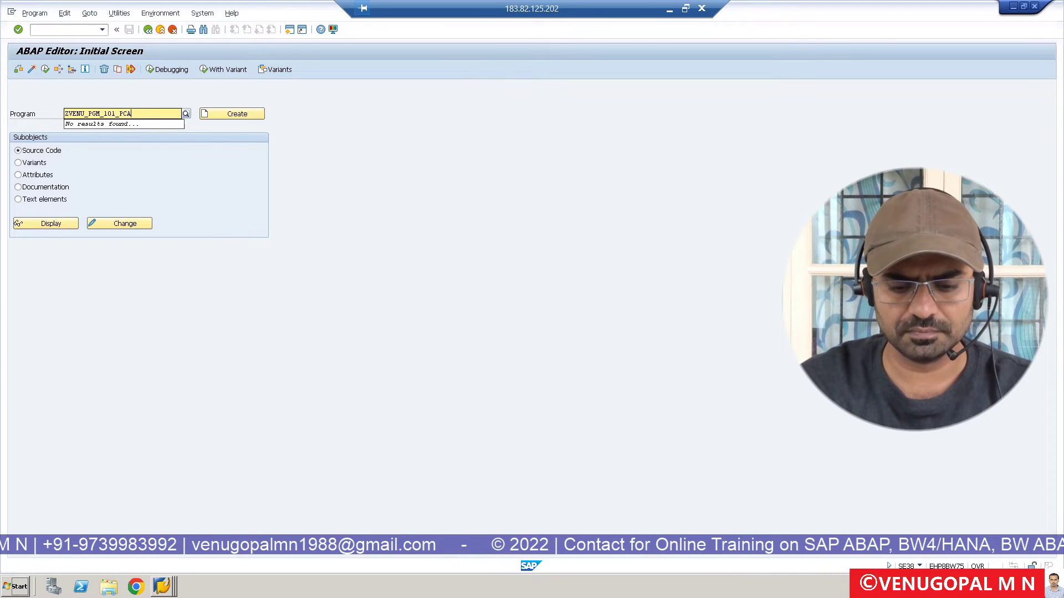
{"action": "key", "text": "BackSpace"}
{"action": "key", "text": "BackSpace"}
{"action": "key", "text": "BackSpace"}
{"action": "key", "text": "BackSpace"}
{"action": "key", "text": "BackSpace"}
{"action": "key", "text": "BackSpace"}
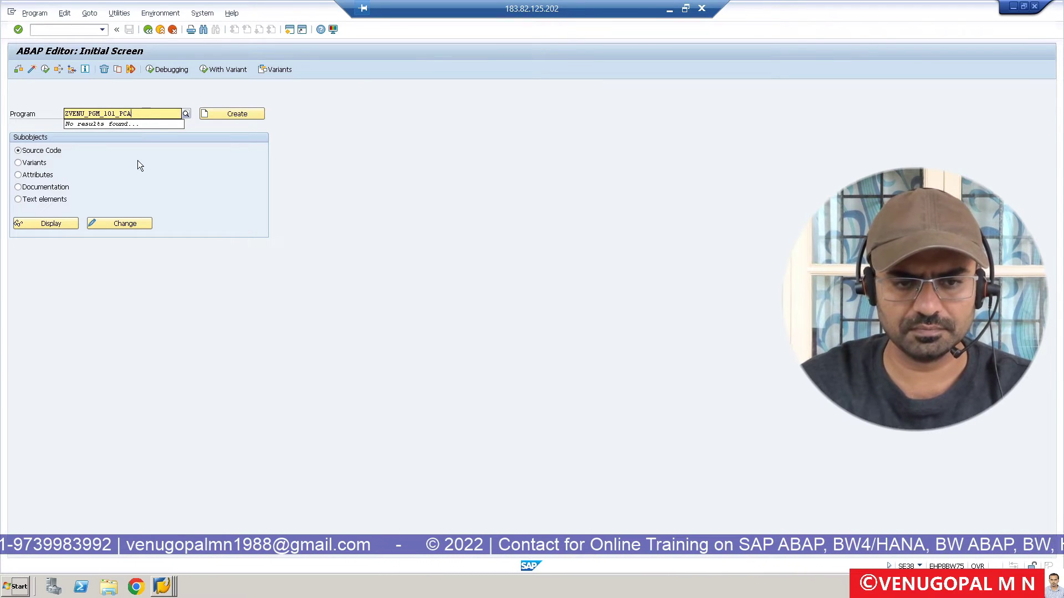
{"action": "type", "text": "ACKAGE"}
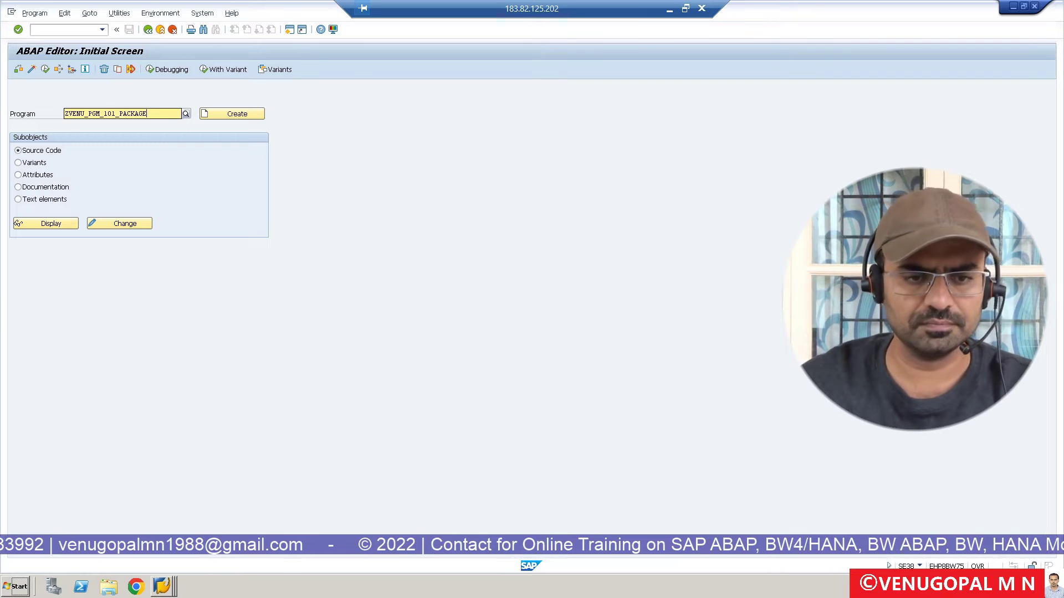
{"action": "left_click", "coordinate": [238, 113]}
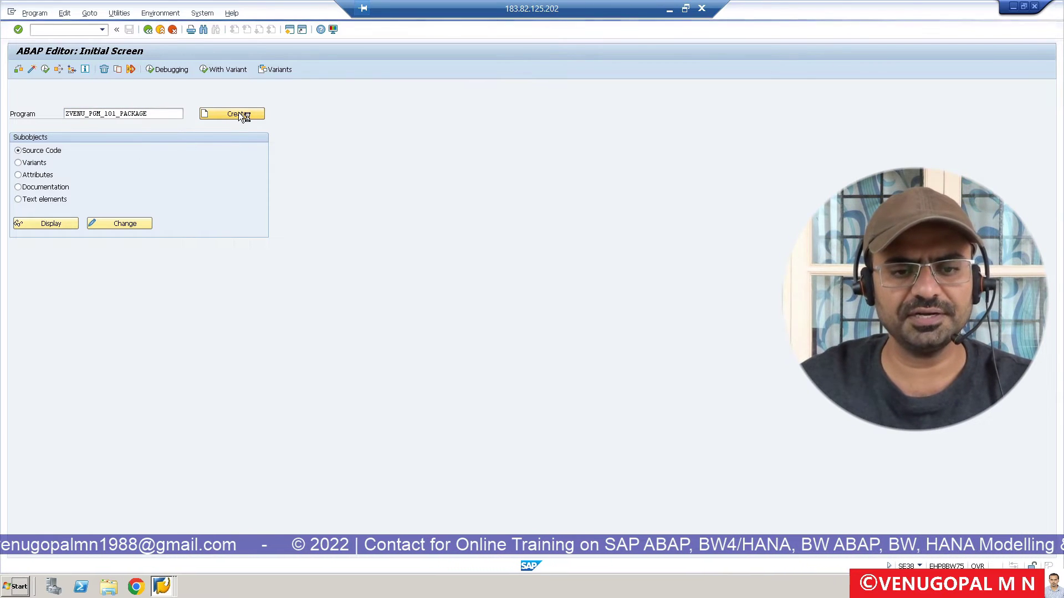
- Title the program "Test Program", set its type to Executable program and save its attributes
{"action": "left_click_drag", "start_coordinate": [230, 141], "coordinate": [485, 148]}
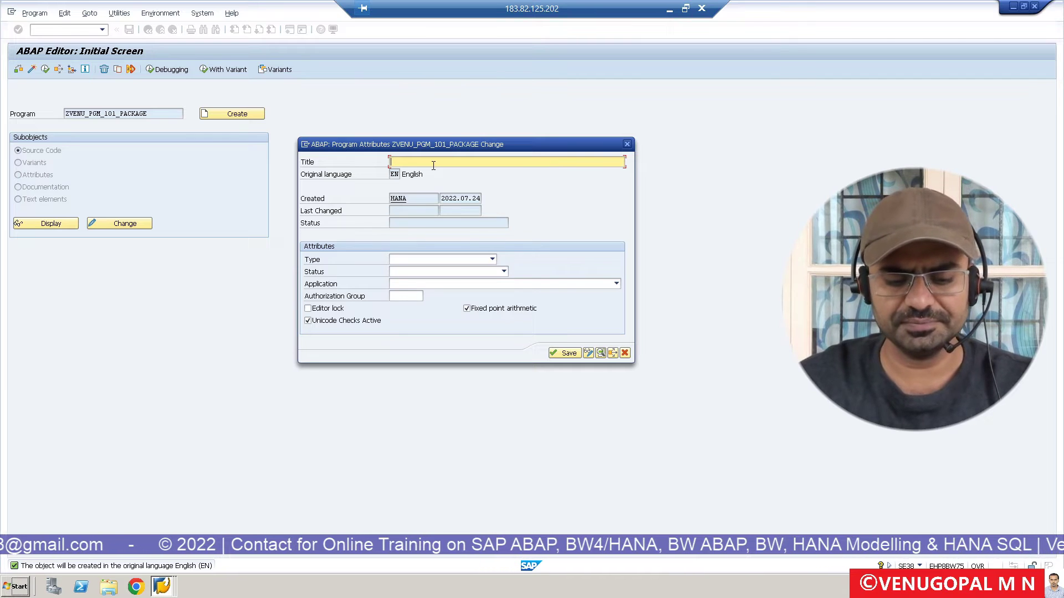
{"action": "type", "text": "Test Progr"}
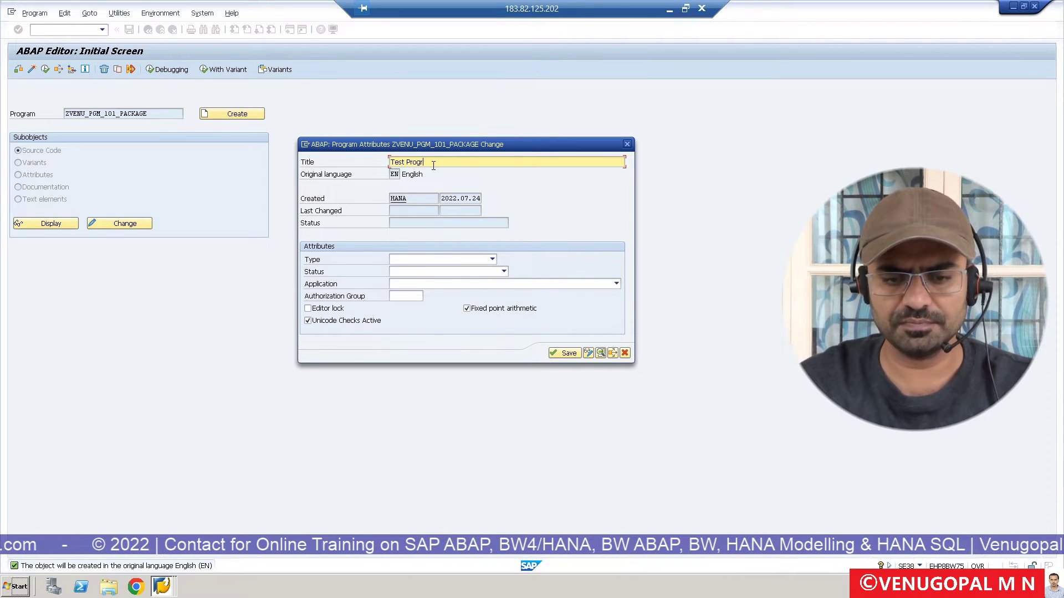
{"action": "type", "text": "am"}
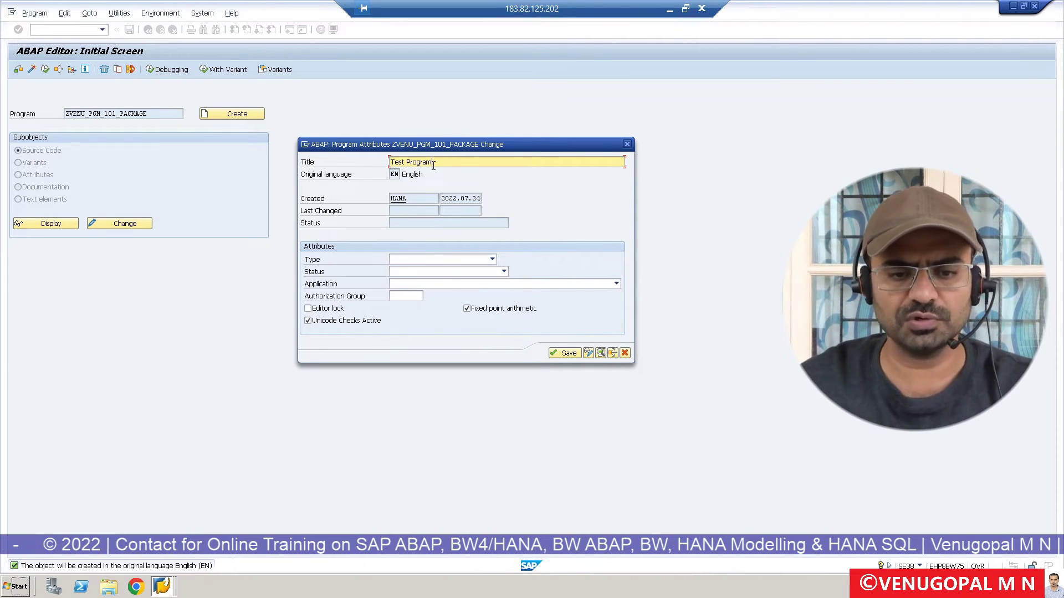
{"action": "left_click", "coordinate": [425, 261]}
{"action": "left_click", "coordinate": [394, 269]}
{"action": "left_click_drag", "start_coordinate": [265, 136], "coordinate": [551, 132]}
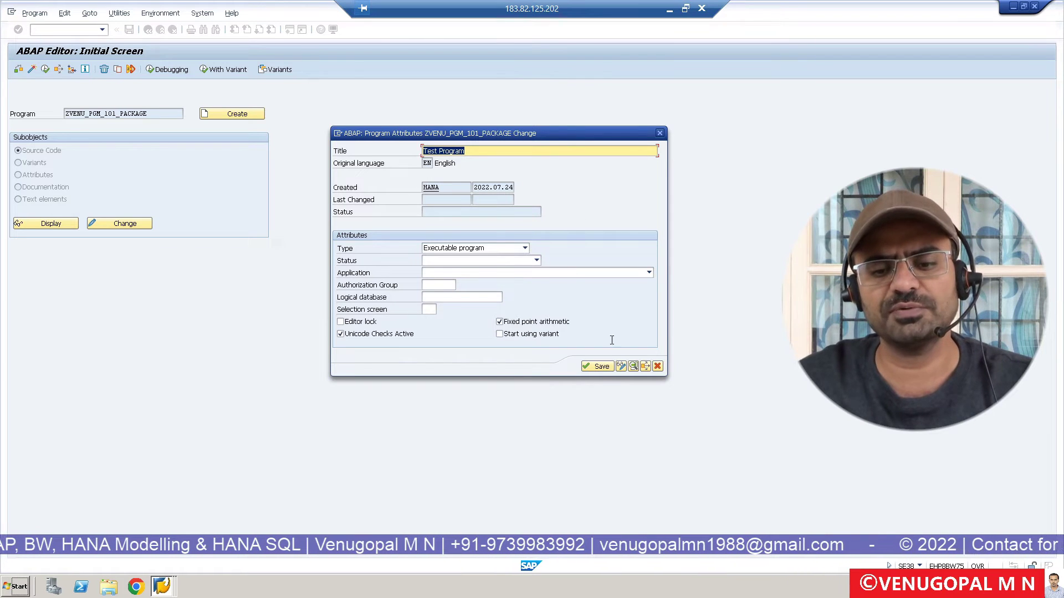
{"action": "left_click", "coordinate": [596, 367]}
- Assign the program to package ZVENU_PACKAGE and record it in the Workbench request "iLearnSAPwithVENU - TR 1"
{"action": "left_click_drag", "start_coordinate": [221, 109], "coordinate": [193, 167]}
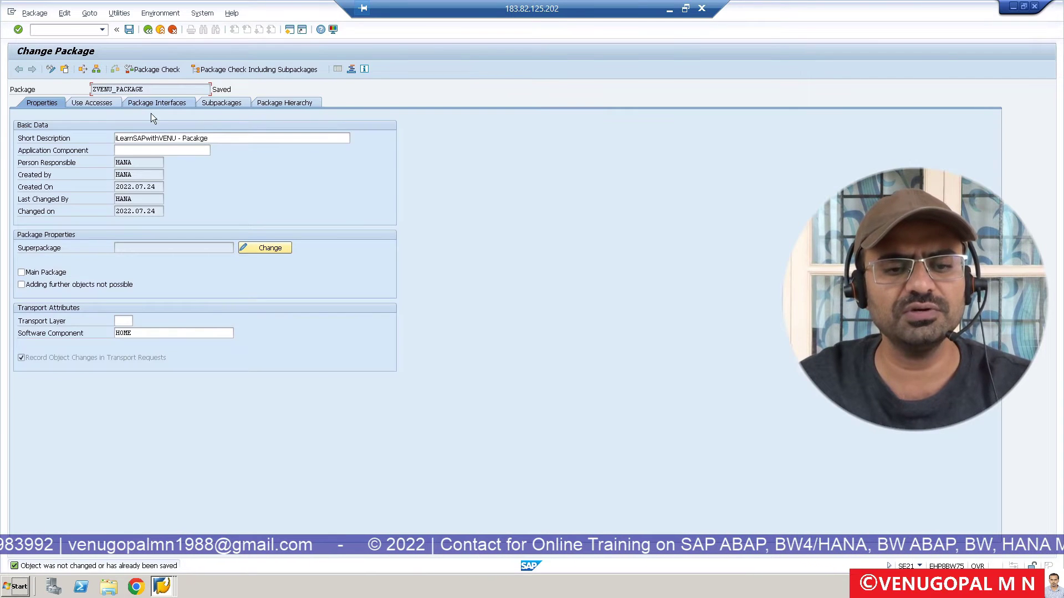
{"action": "left_click_drag", "start_coordinate": [149, 89], "coordinate": [49, 80]}
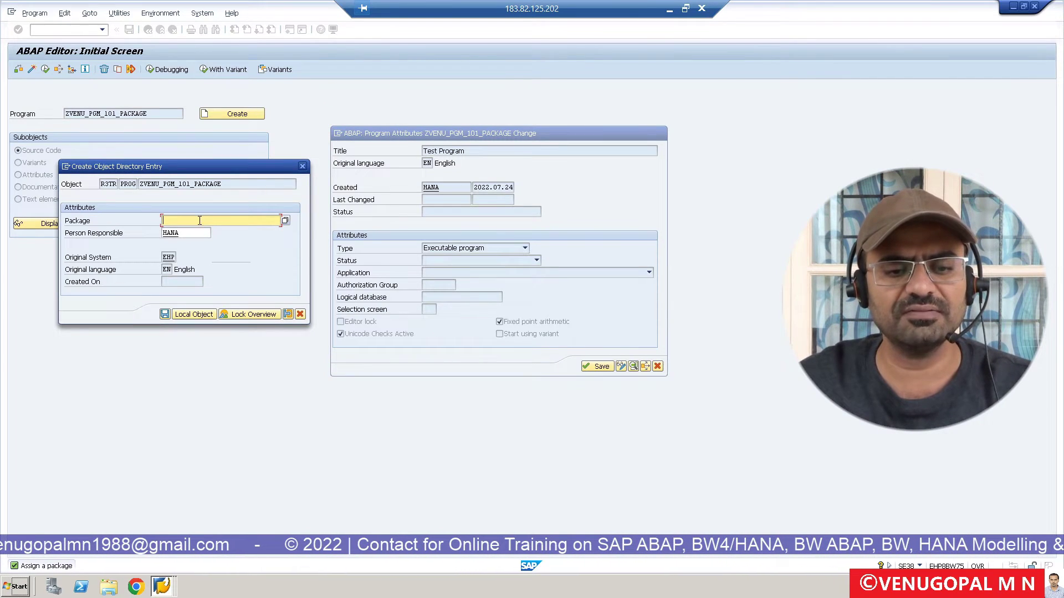
{"action": "type", "text": "ZVENU_PACKAGE"}
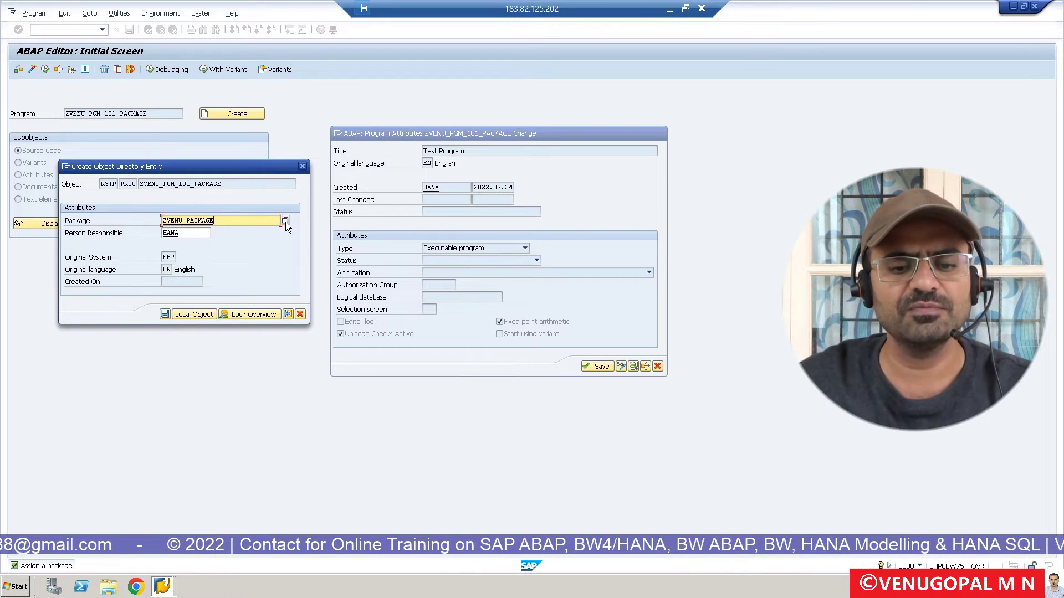
{"action": "left_click", "coordinate": [164, 315]}
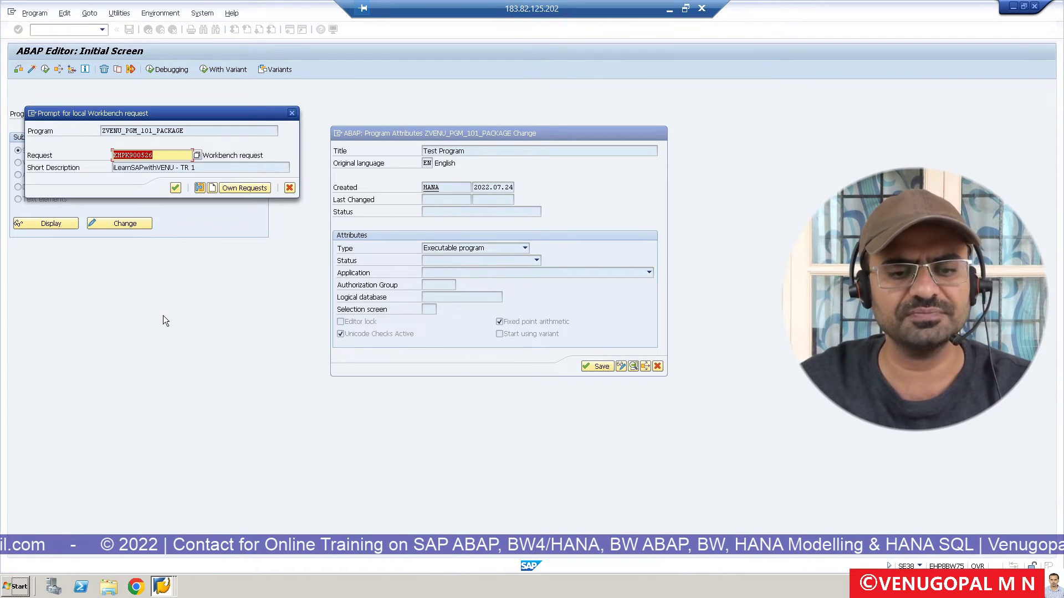
{"action": "left_click_drag", "start_coordinate": [217, 118], "coordinate": [242, 234]}
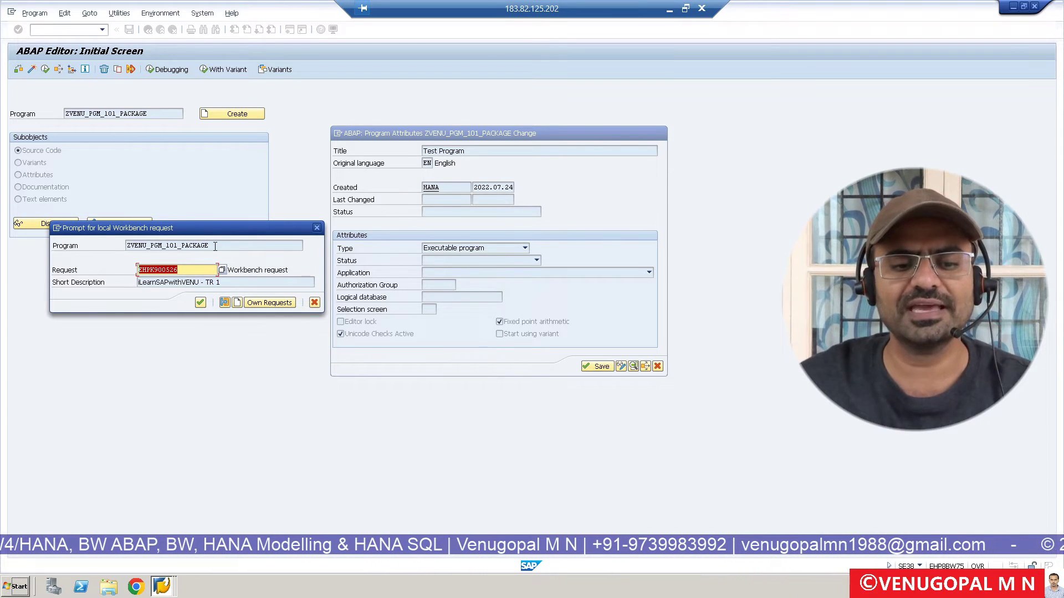
{"action": "left_click", "coordinate": [198, 304]}
{"action": "left_click", "coordinate": [200, 303]}
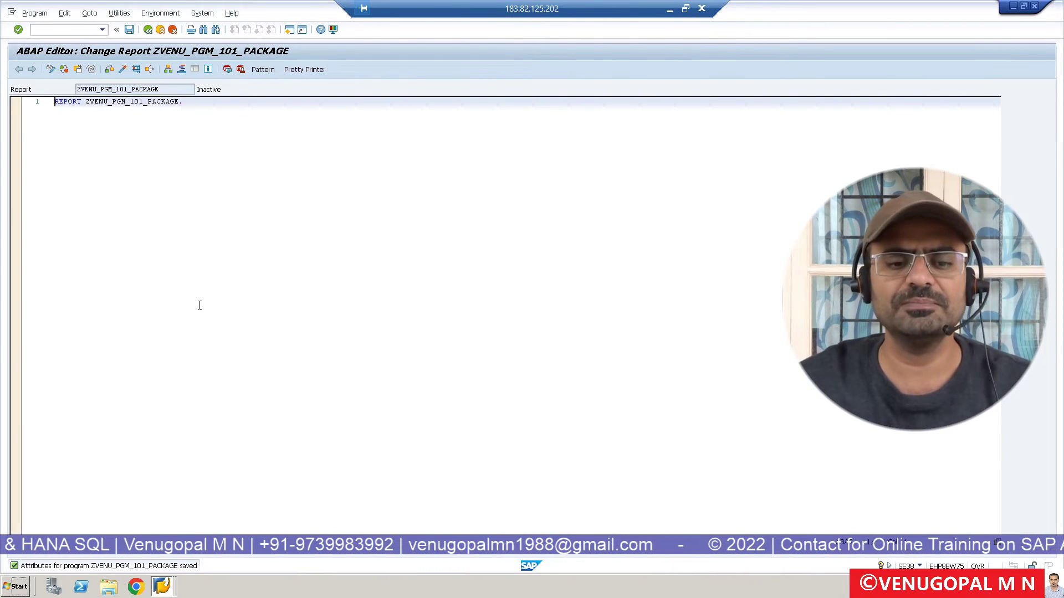
- Save the report ZVENU_PGM_101_PACKAGE and activate it
{"action": "scroll", "coordinate": [249, 233], "scroll_direction": "up", "scroll_amount": 5}
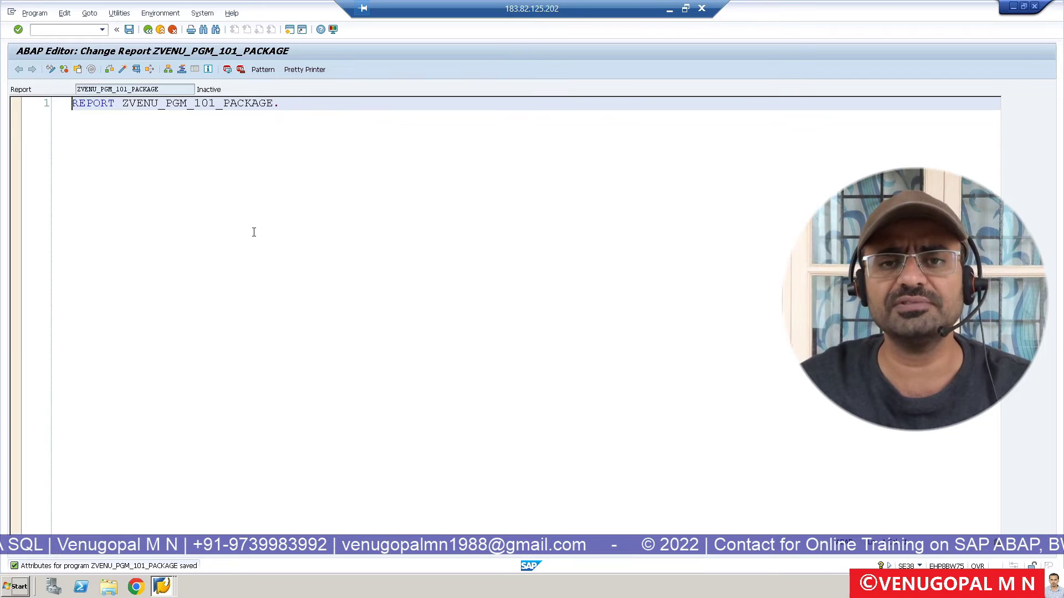
{"action": "left_click", "coordinate": [128, 30]}
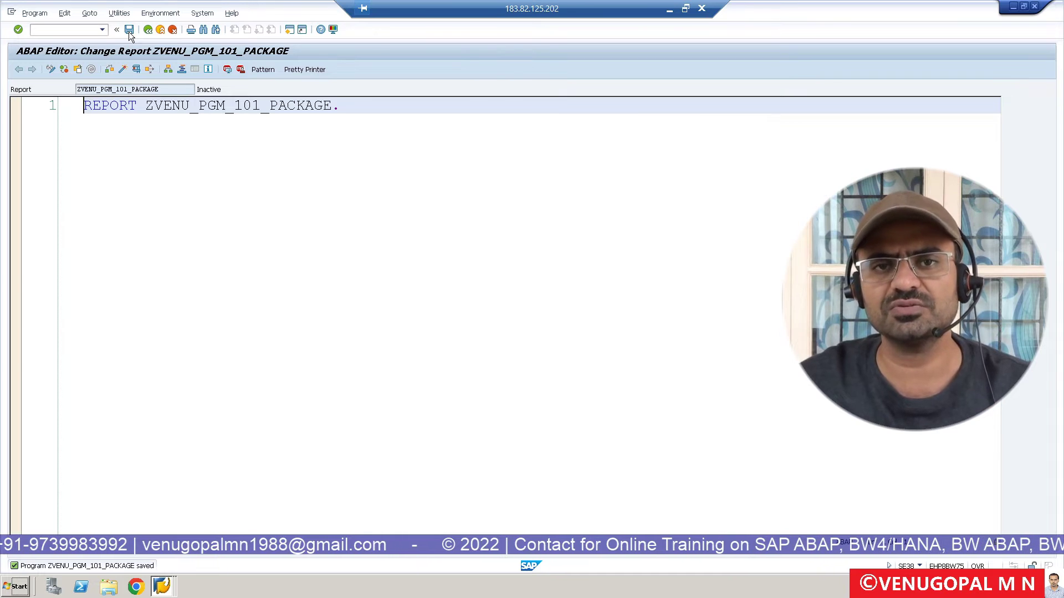
{"action": "left_click", "coordinate": [123, 70]}
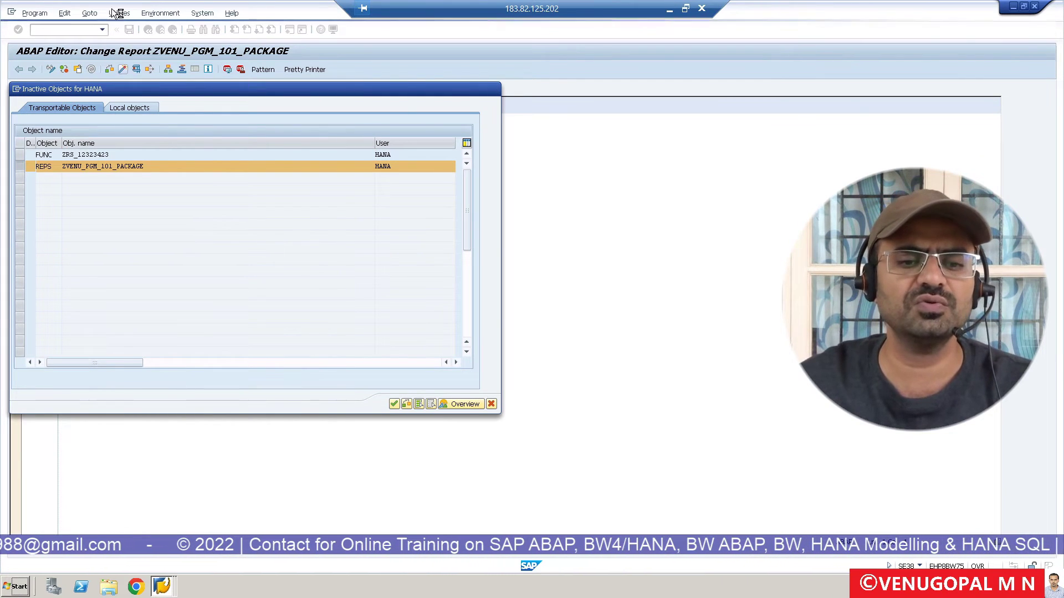
{"action": "key", "text": "Return"}
- Log off from the current SAP system with the /nex command
{"action": "left_click", "coordinate": [56, 31]}
{"action": "type", "text": "/nex"}
{"action": "key", "text": "Return"}
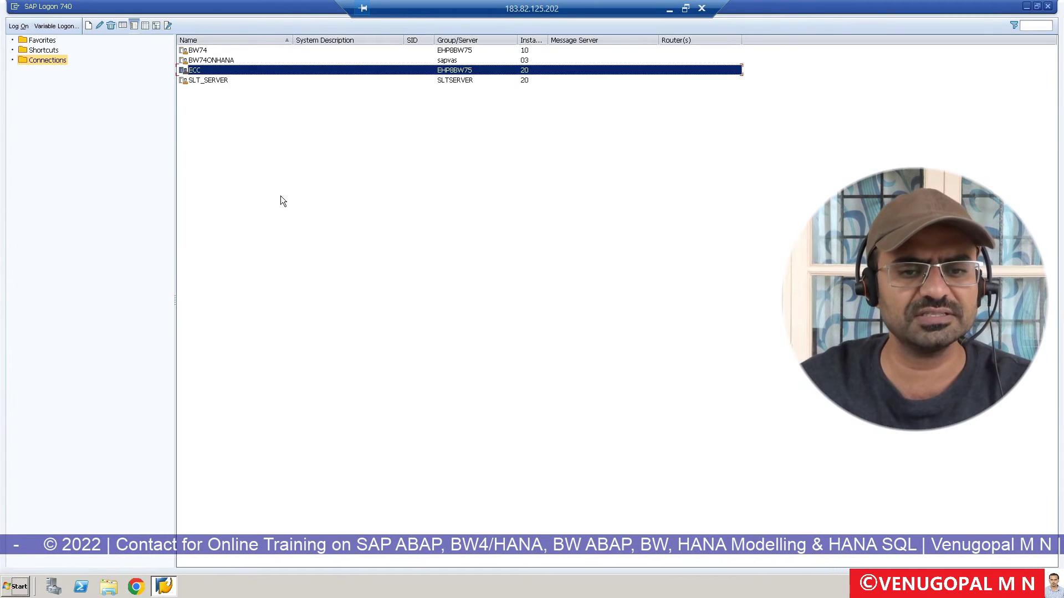
- Log on to the BW74 system with the saved user and the account password, acknowledging the logon message
{"action": "double_click", "coordinate": [213, 51]}
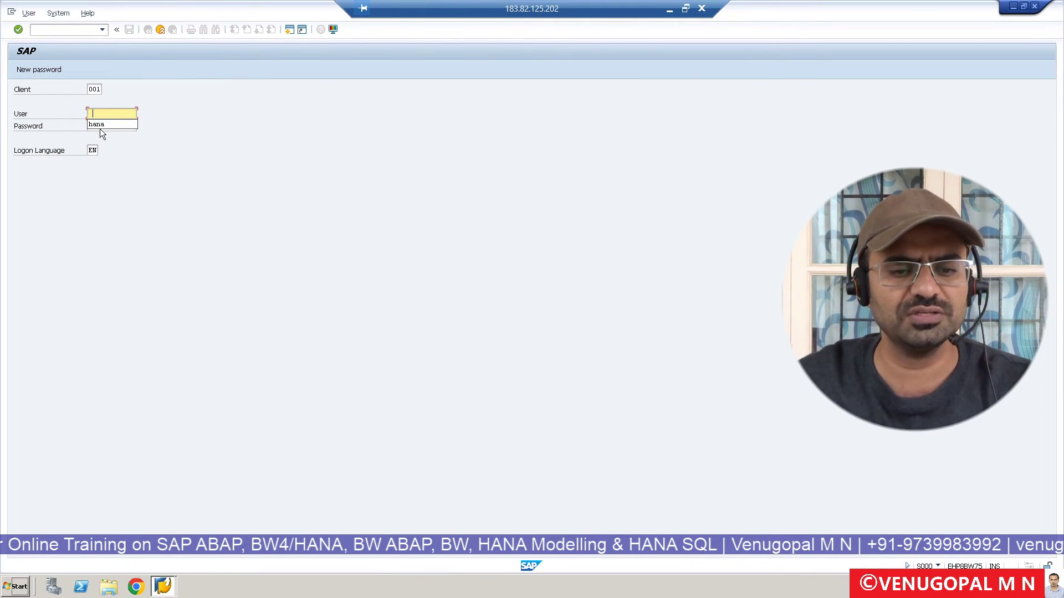
{"action": "left_click", "coordinate": [101, 125]}
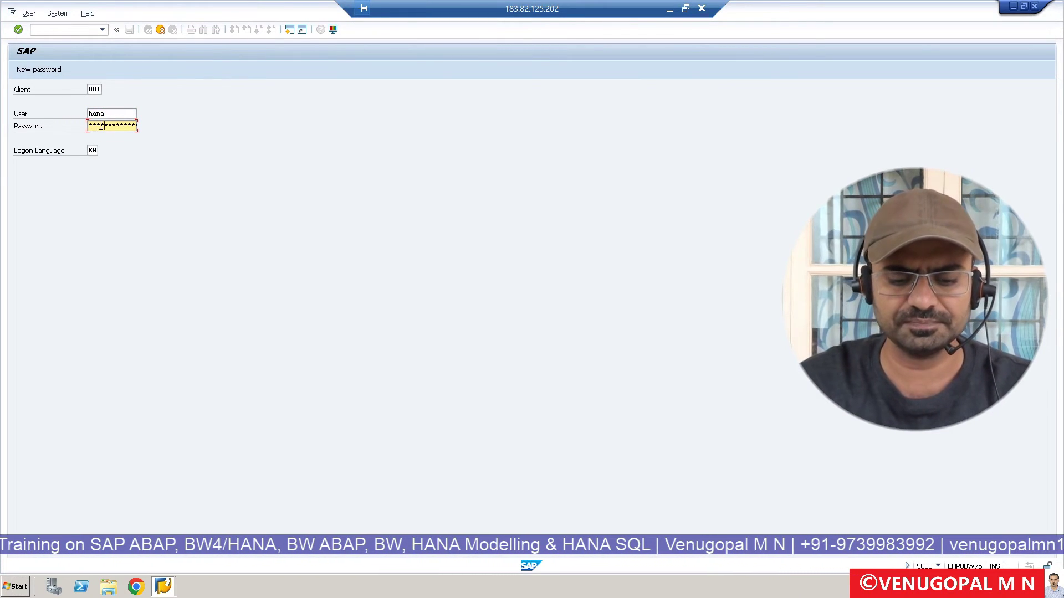
{"action": "key", "text": "Return"}
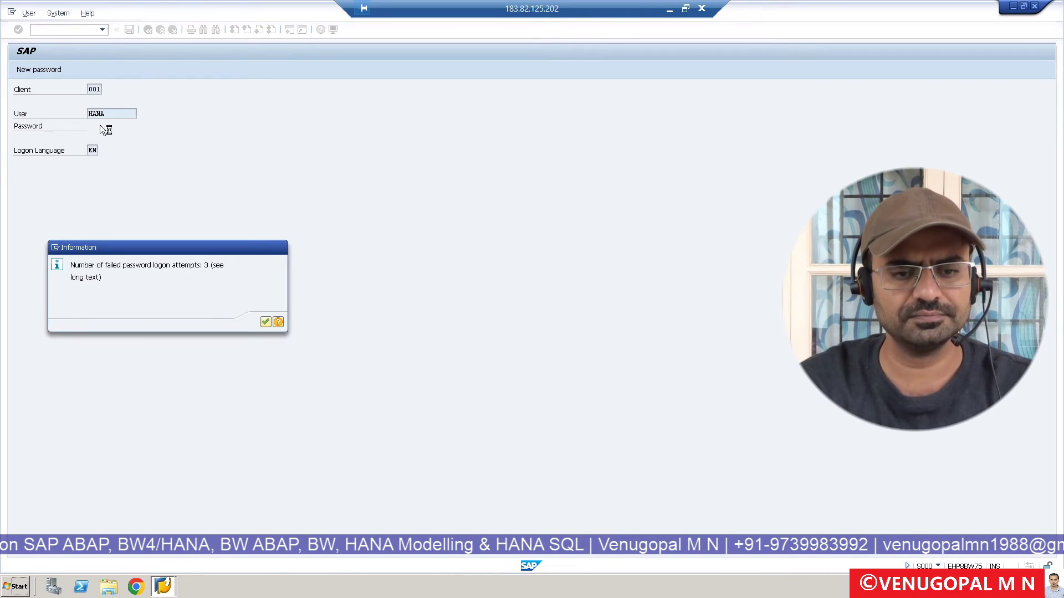
{"action": "key", "text": "Return"}
- Open the Package Builder, transaction SE21
{"action": "type", "text": "se2"}
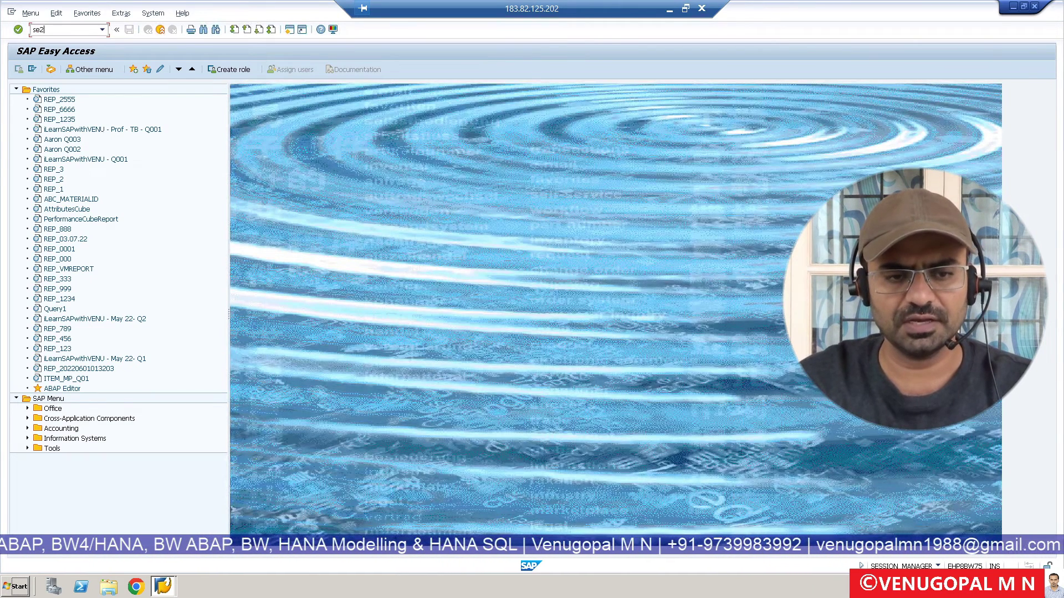
{"action": "type", "text": "1"}
{"action": "key", "text": "Return"}
- Start creating a package named ZVENU_PACAKGE_BW, adapting the name from the existing ZVENU_TB_PACAKGE_BW package
{"action": "type", "text": "ZVENU_"}
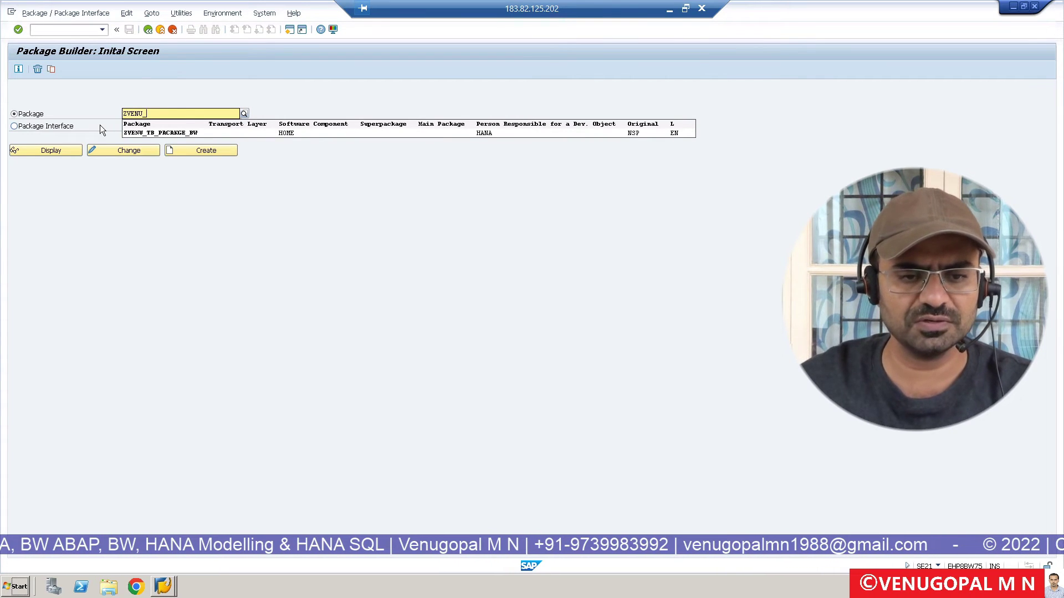
{"action": "left_click", "coordinate": [160, 133]}
{"action": "left_click", "coordinate": [157, 114]}
{"action": "key", "text": "BackSpace"}
{"action": "key", "text": "BackSpace"}
{"action": "key", "text": "BackSpace"}
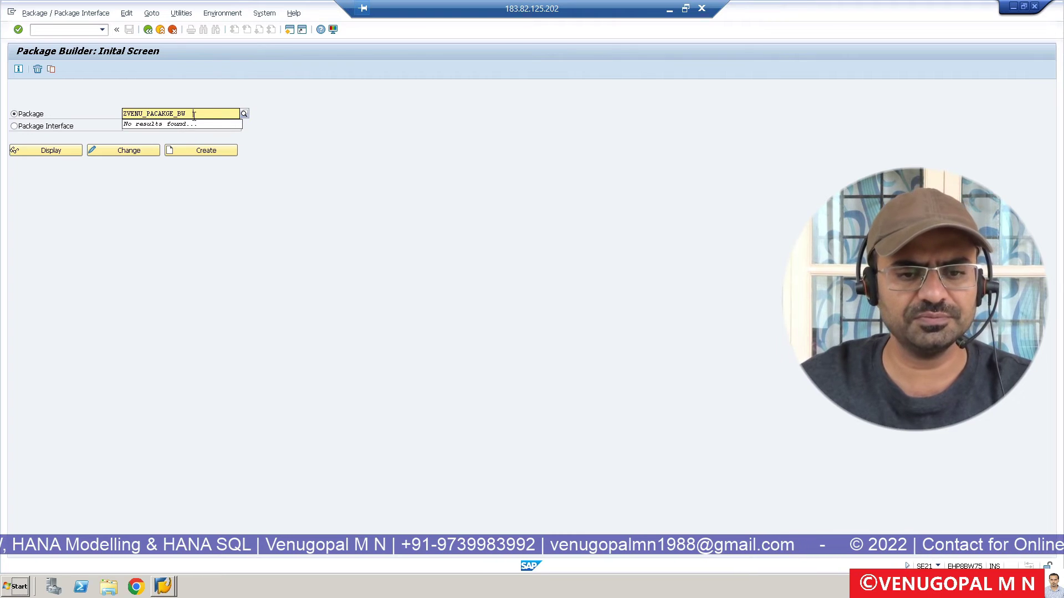
{"action": "left_click", "coordinate": [208, 152]}
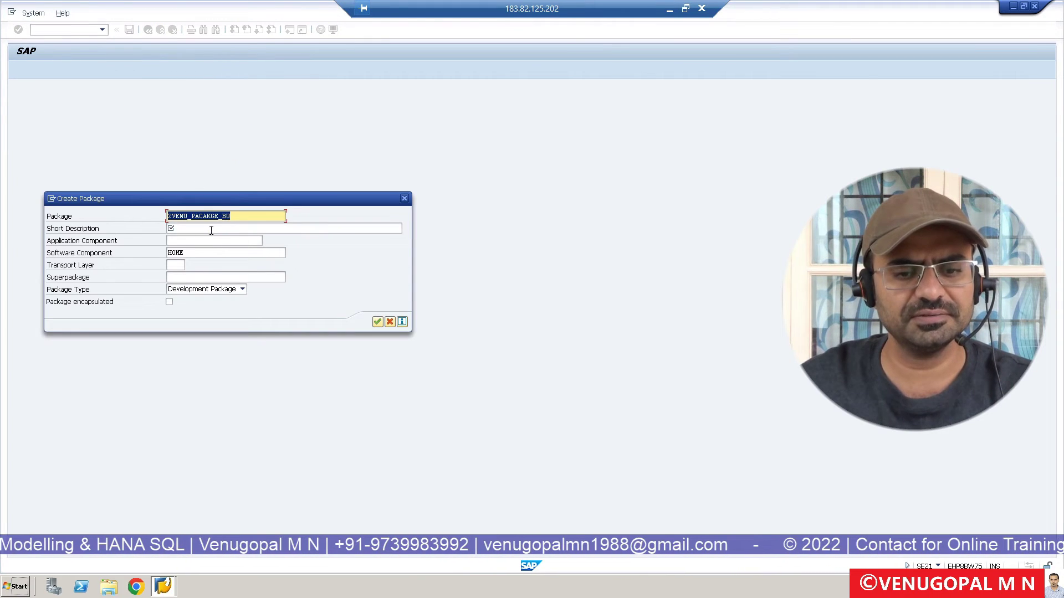
- Describe the package as "IlearnSAPwithVENU - BW Pacakge" and save it in the request "iLearnSAPwithVENU - TB - BW Transport 1"
{"action": "left_click", "coordinate": [211, 230]}
{"action": "type", "text": "IlearnSAPwithVENU - BW Pacakge"}
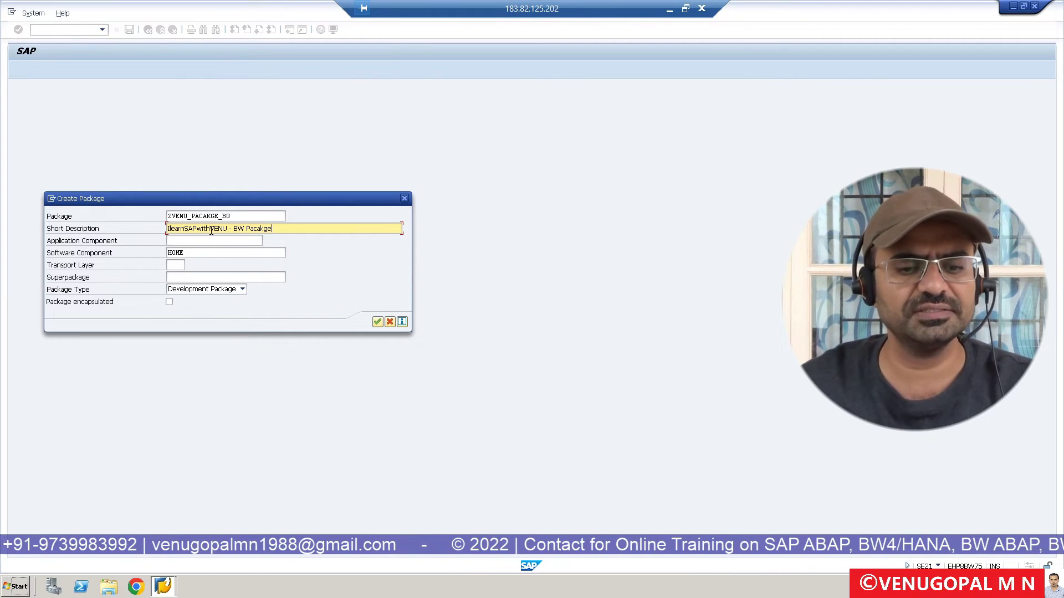
{"action": "left_click", "coordinate": [377, 322]}
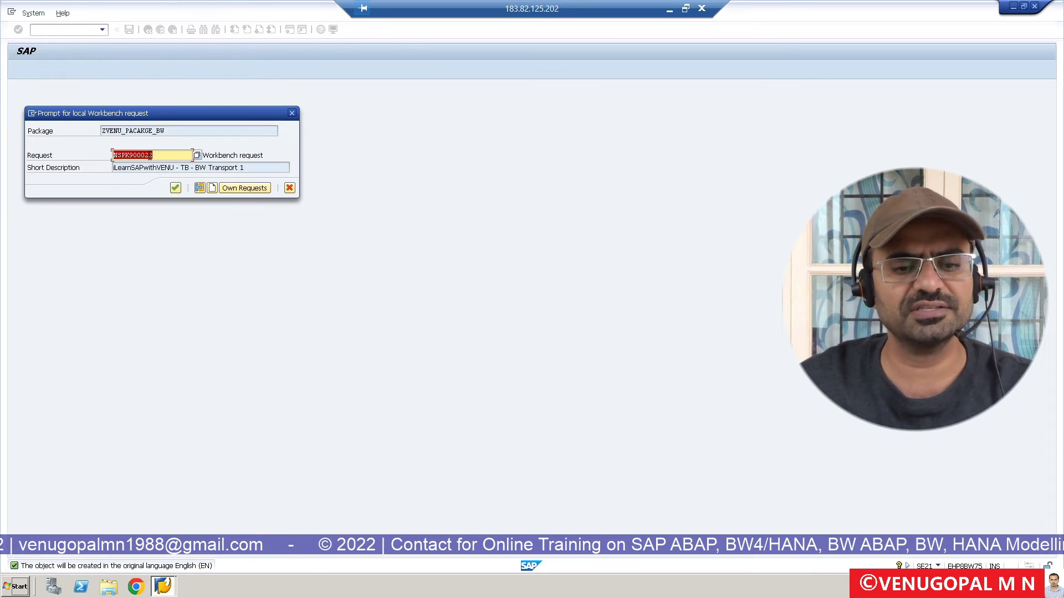
{"action": "left_click_drag", "start_coordinate": [264, 168], "coordinate": [51, 172]}
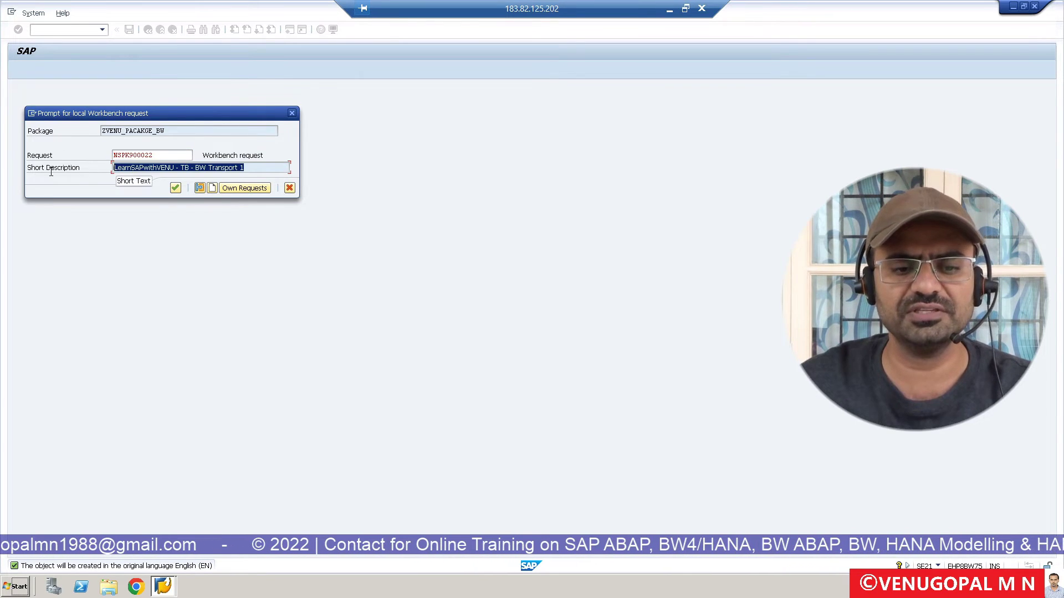
{"action": "left_click", "coordinate": [175, 188]}
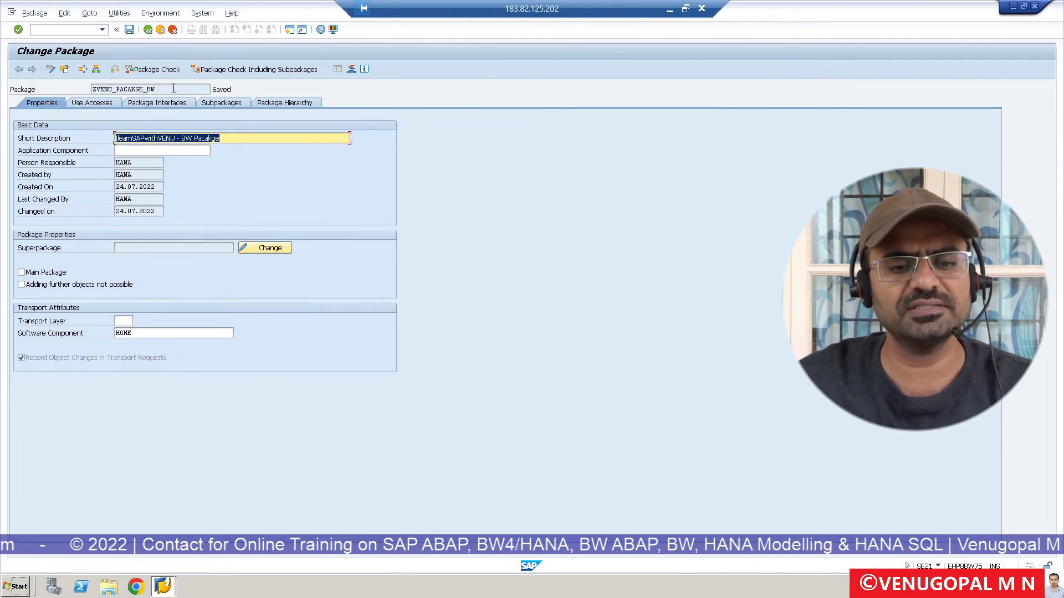
{"action": "left_click", "coordinate": [174, 88]}
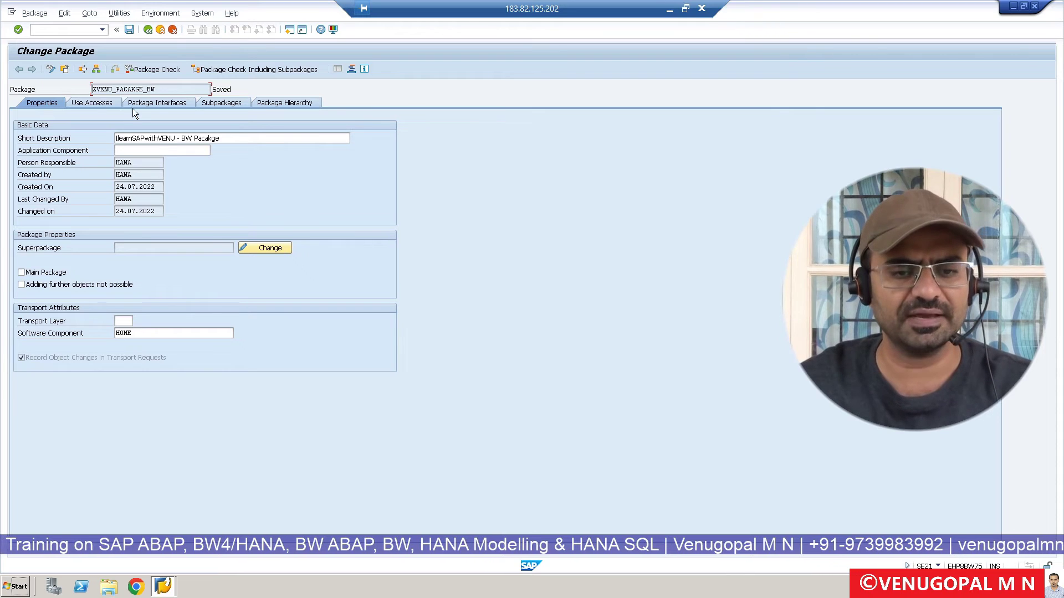
{"action": "left_click_drag", "start_coordinate": [158, 90], "coordinate": [45, 86]}
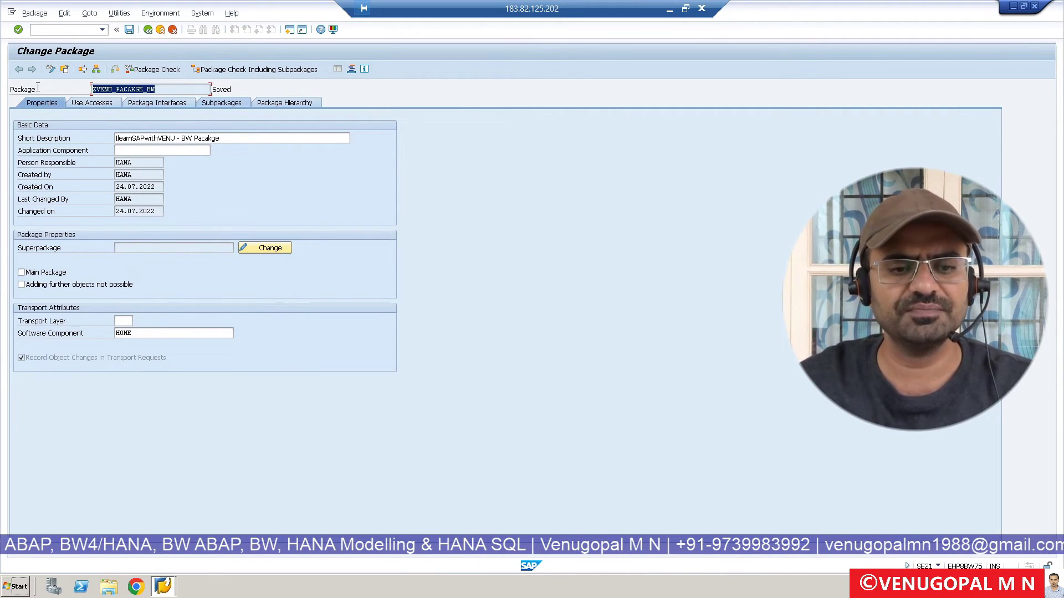
{"action": "left_click", "coordinate": [35, 87]}
- Open the Data Warehousing Workbench, transaction RSA1, in a new session, dismiss the information message and bring that session forward
{"action": "left_click", "coordinate": [67, 32]}
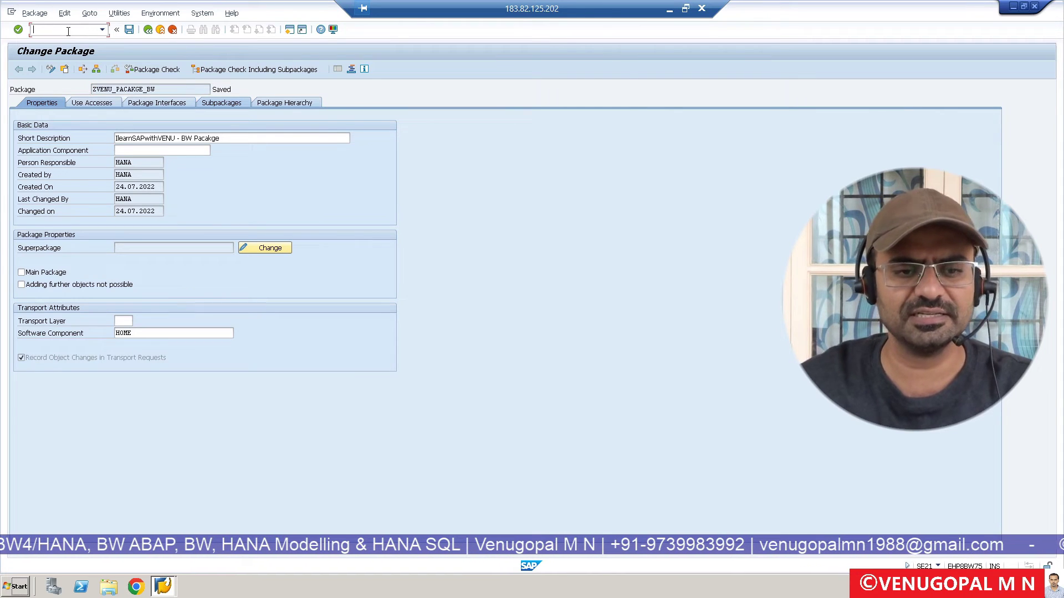
{"action": "type", "text": "se80"}
{"action": "key", "text": "Return"}
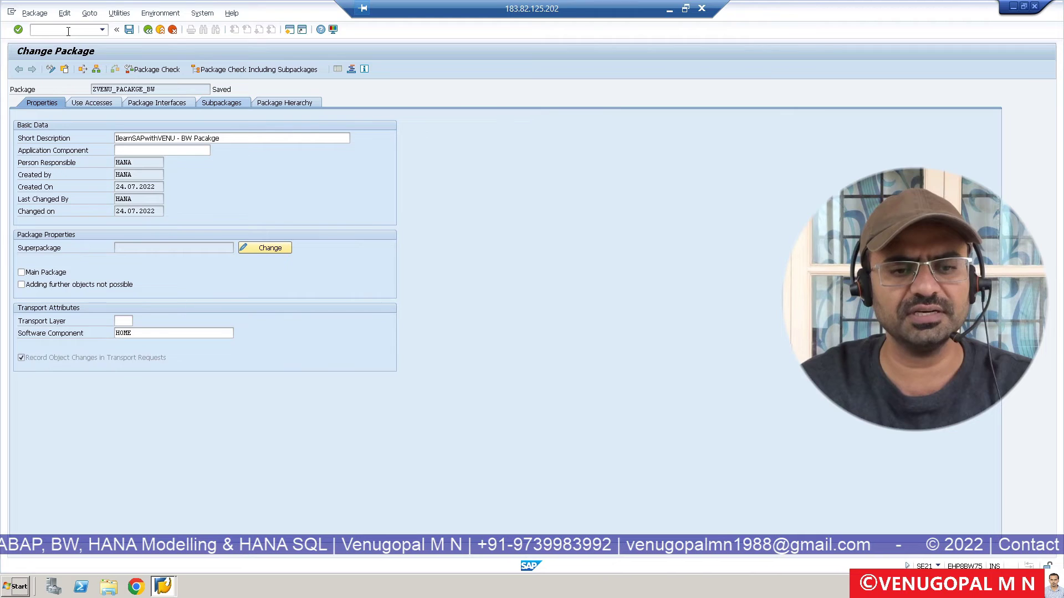
{"action": "right_click", "coordinate": [68, 31]}
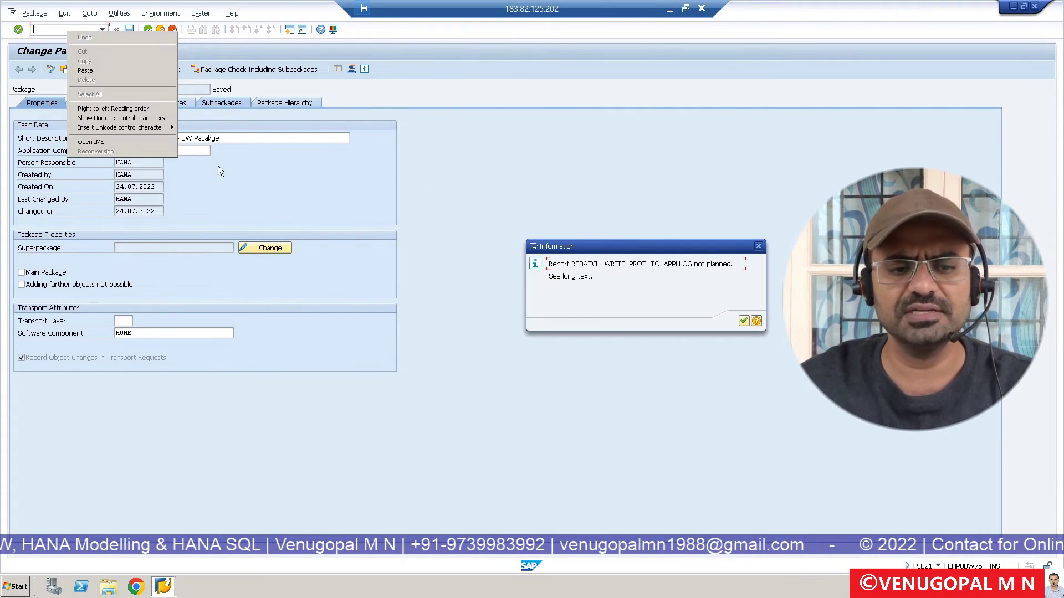
{"action": "left_click", "coordinate": [743, 321]}
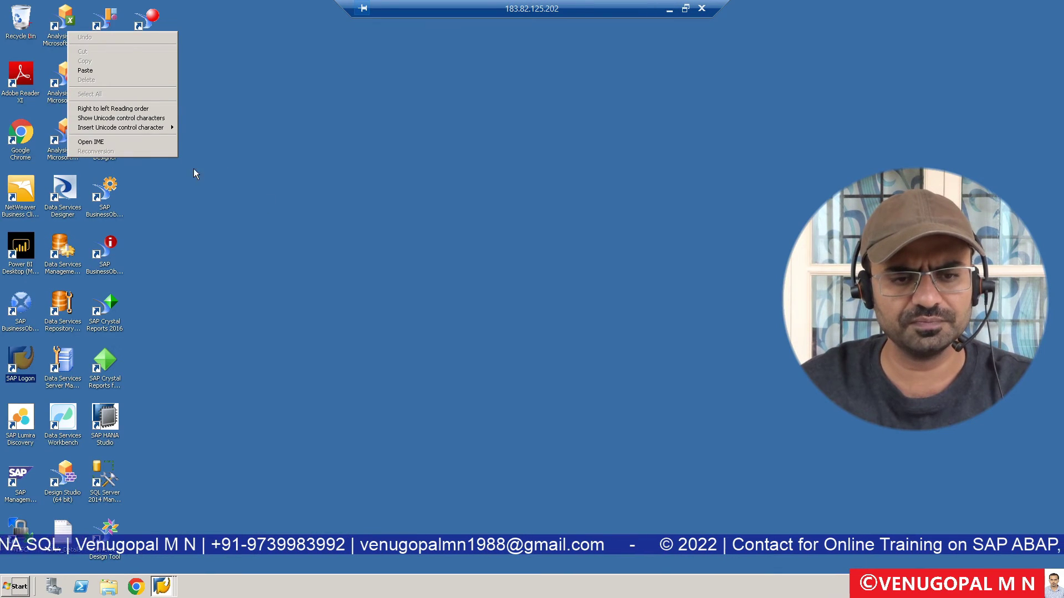
{"action": "left_click", "coordinate": [99, 67]}
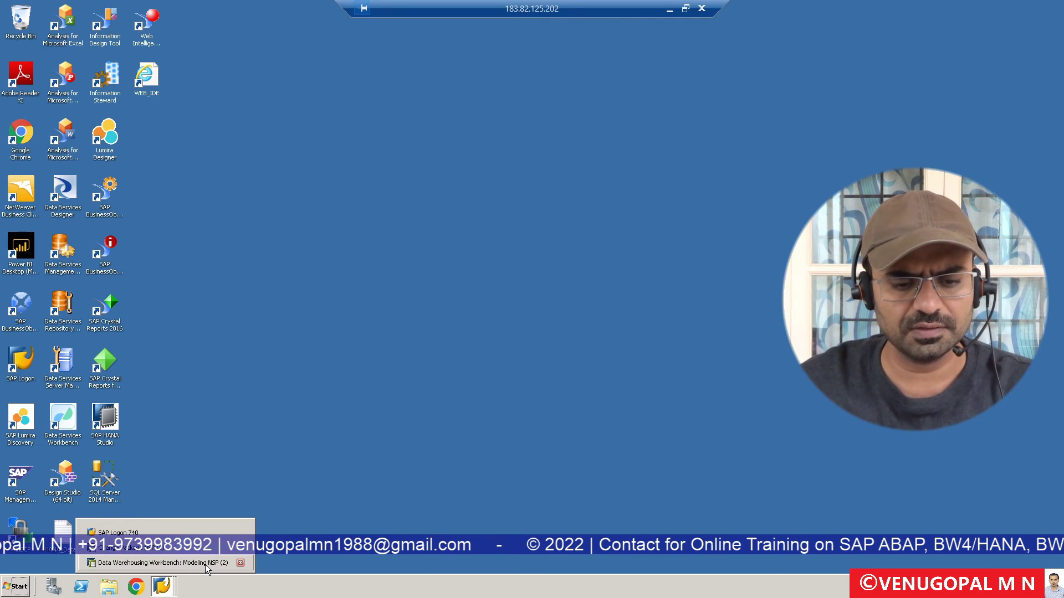
{"action": "left_click", "coordinate": [203, 563]}
- Create the characteristic ZVENU123 with the long description "Customer Number" in the CUSTOMER CATLOG InfoObject catalog
{"action": "left_click", "coordinate": [46, 178]}
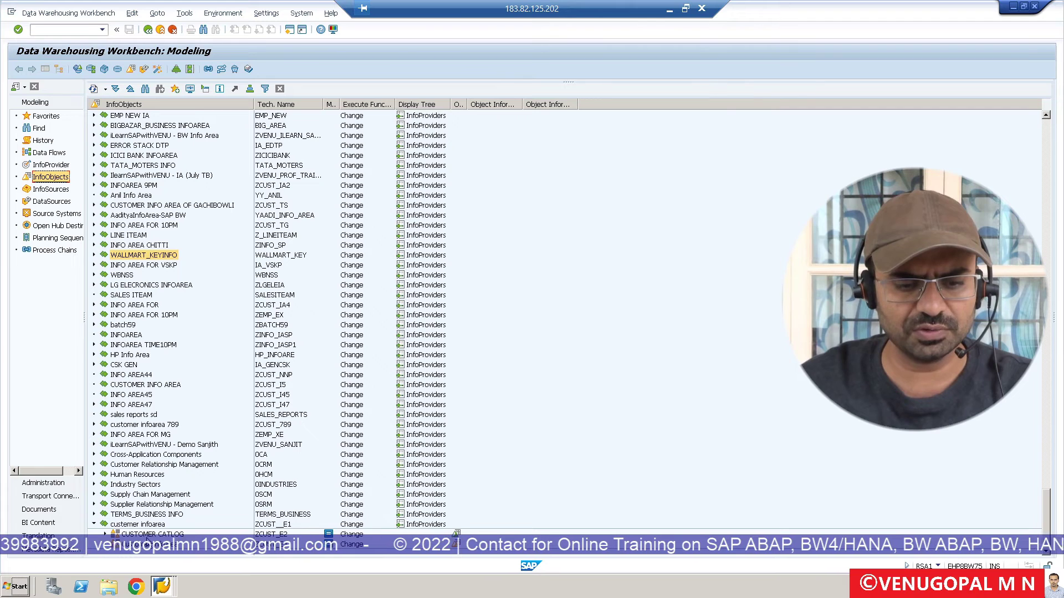
{"action": "right_click", "coordinate": [148, 536]}
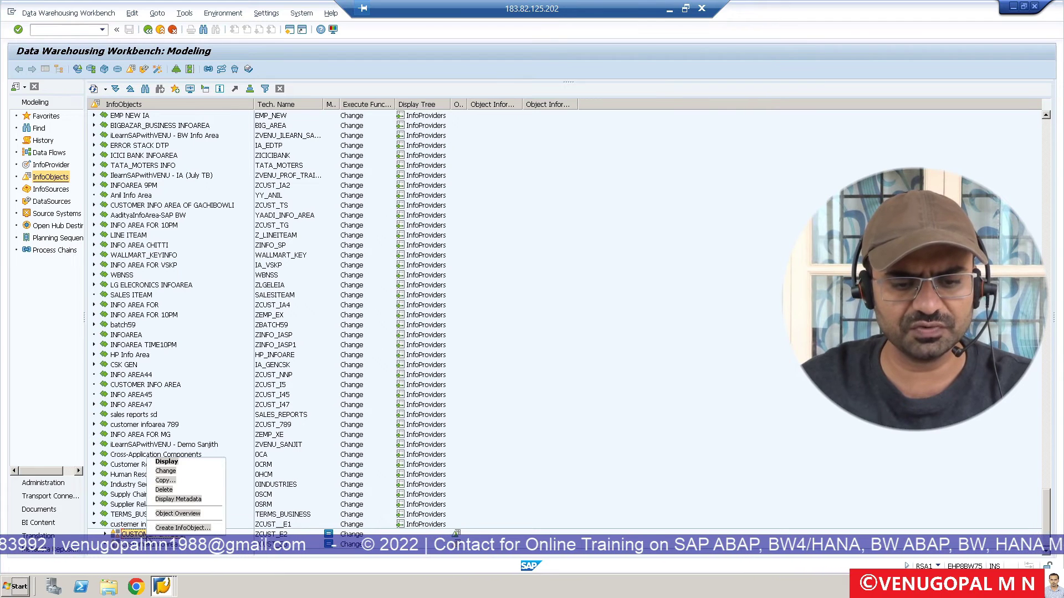
{"action": "left_click", "coordinate": [181, 528]}
{"action": "type", "text": "ZVE"}
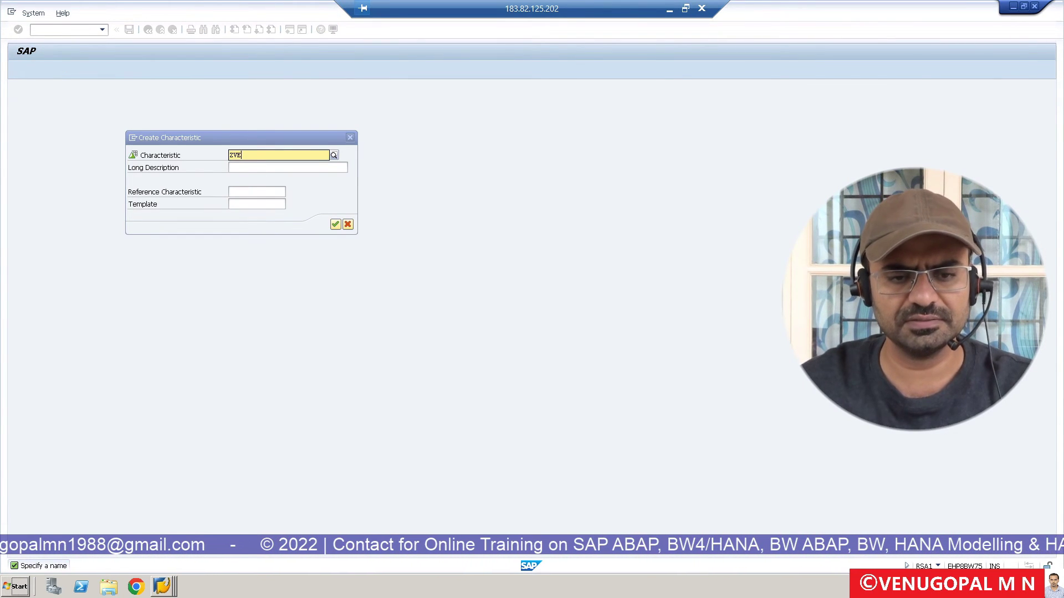
{"action": "type", "text": "NU123"}
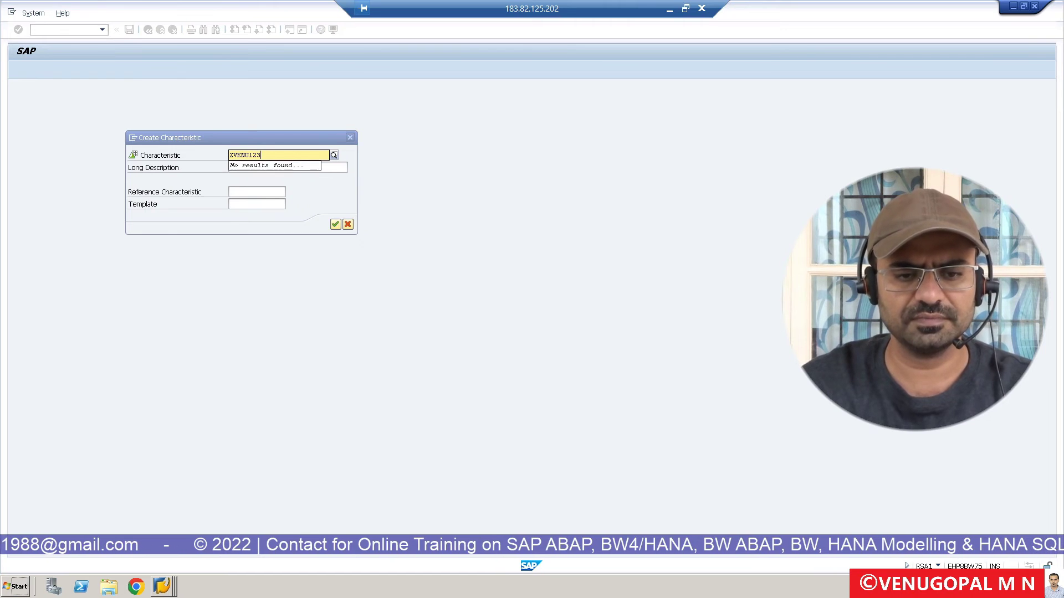
{"action": "left_click", "coordinate": [333, 168]}
{"action": "type", "text": "Customer Number"}
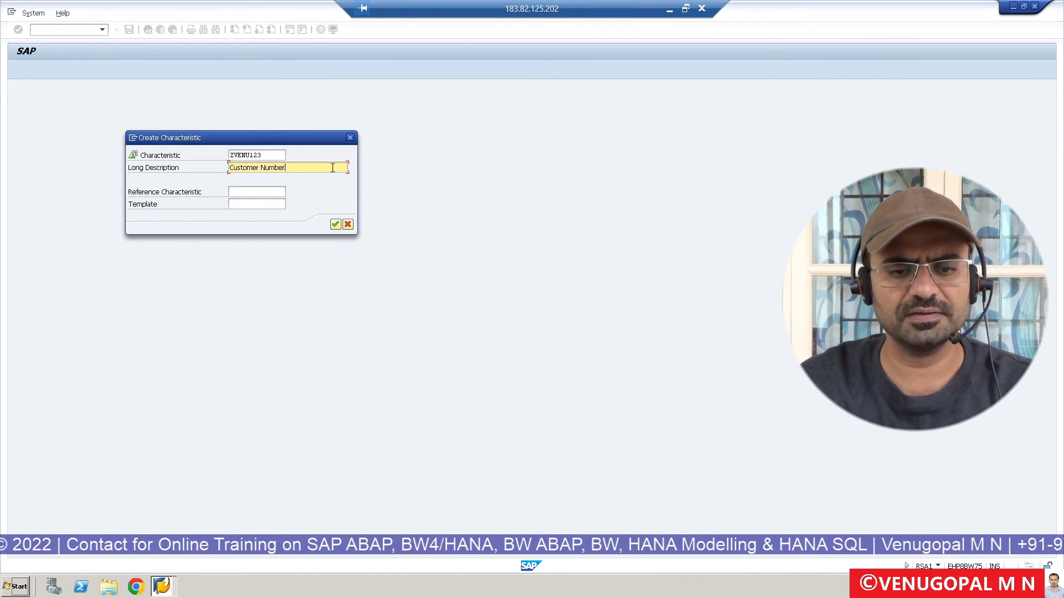
{"action": "left_click", "coordinate": [335, 225]}
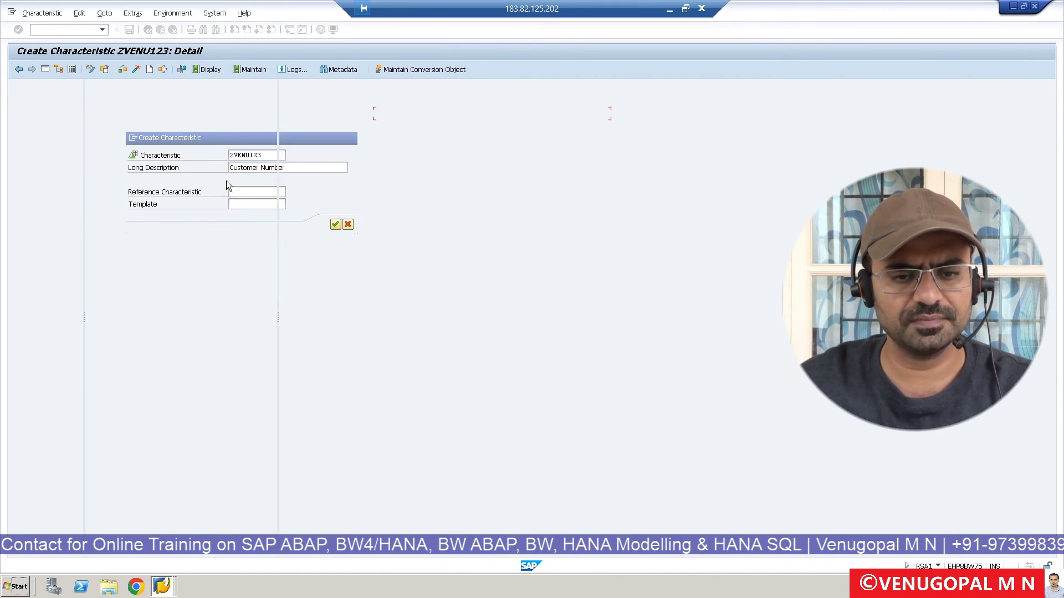
- Give the characteristic the data type CHAR - Character String with length 10 and save it
{"action": "left_click", "coordinate": [512, 211]}
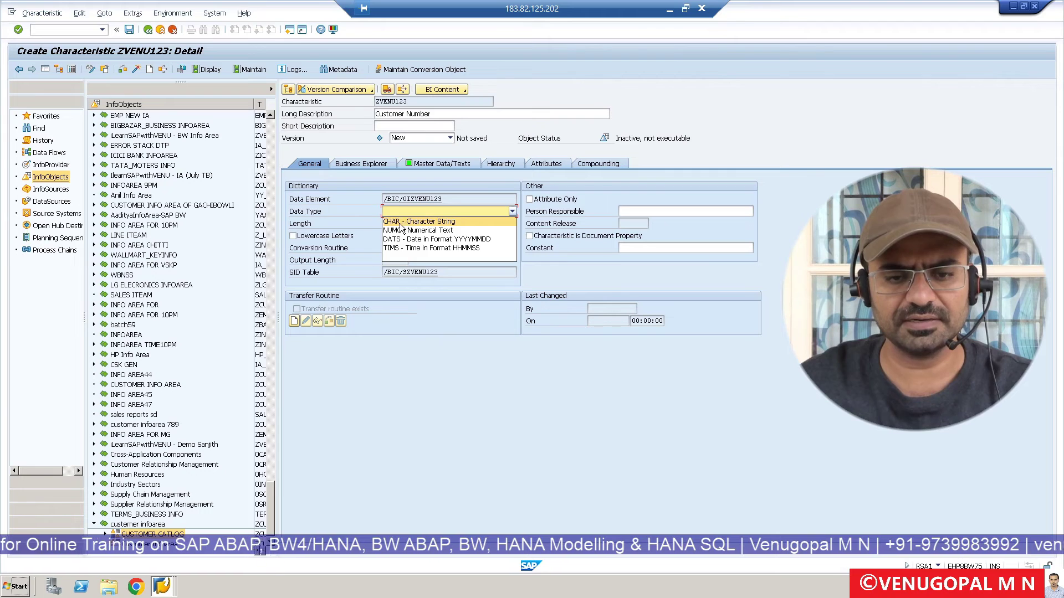
{"action": "left_click", "coordinate": [410, 219]}
{"action": "left_click", "coordinate": [395, 224]}
{"action": "type", "text": "10"}
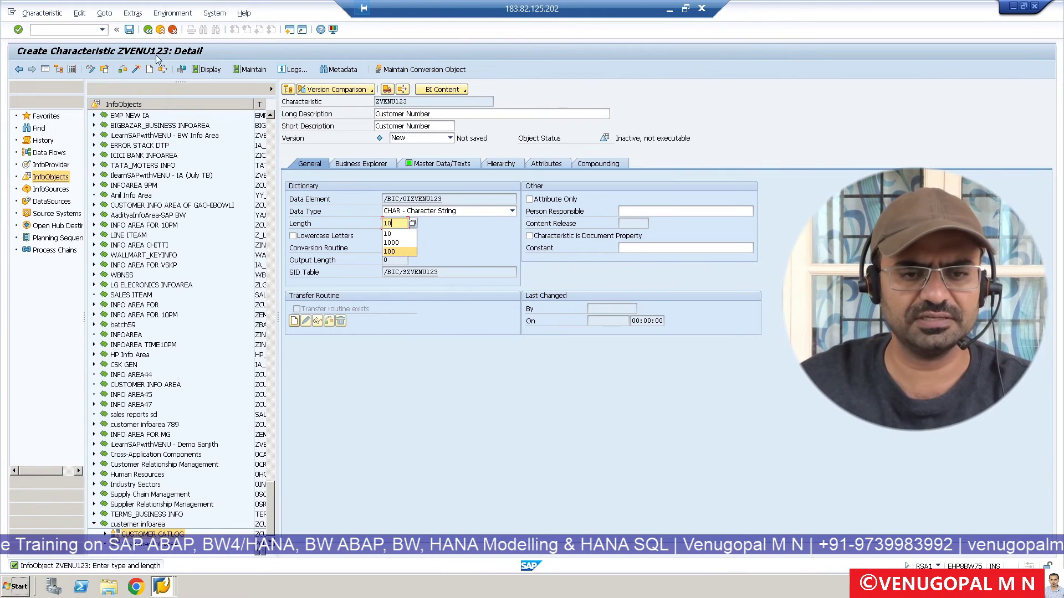
{"action": "left_click", "coordinate": [129, 31]}
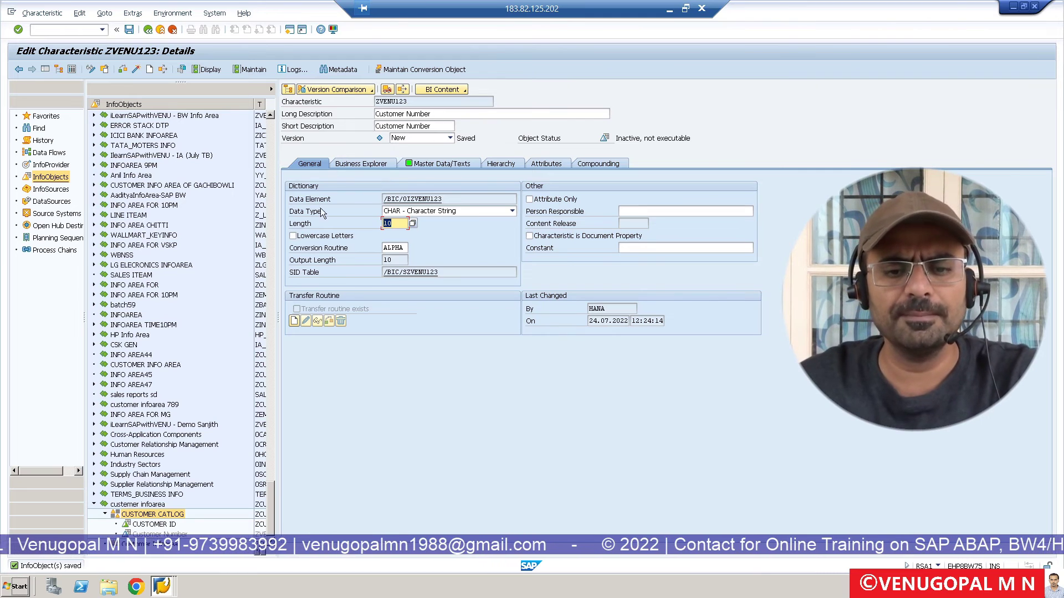
- Open the object directory entry of the InfoObject ZVENU123, move its dialog clear of the tree and highlight the assigned package
{"action": "left_click", "coordinate": [105, 13]}
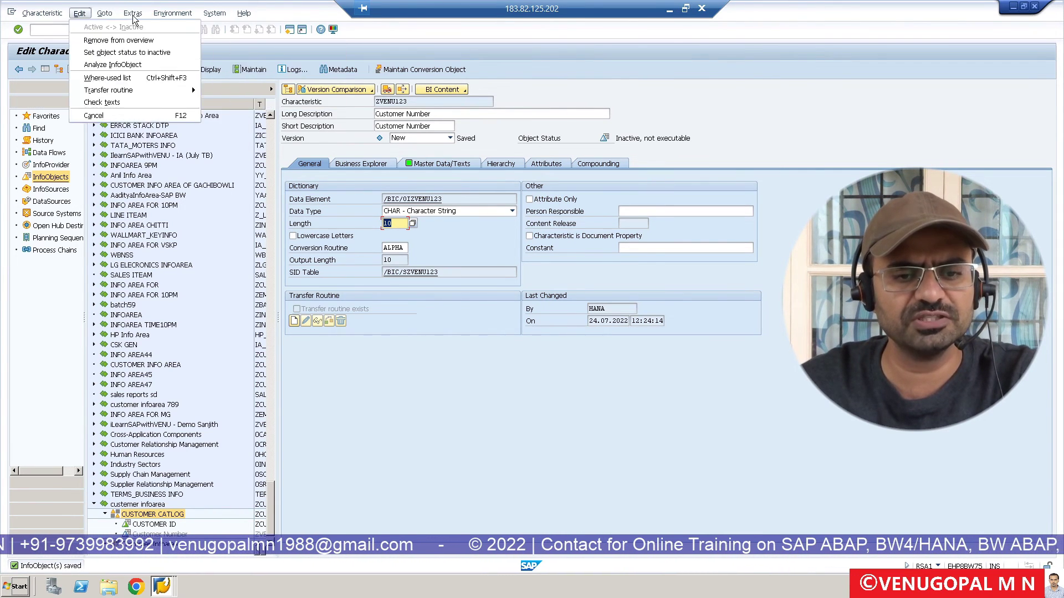
{"action": "mouse_move", "coordinate": [133, 13]}
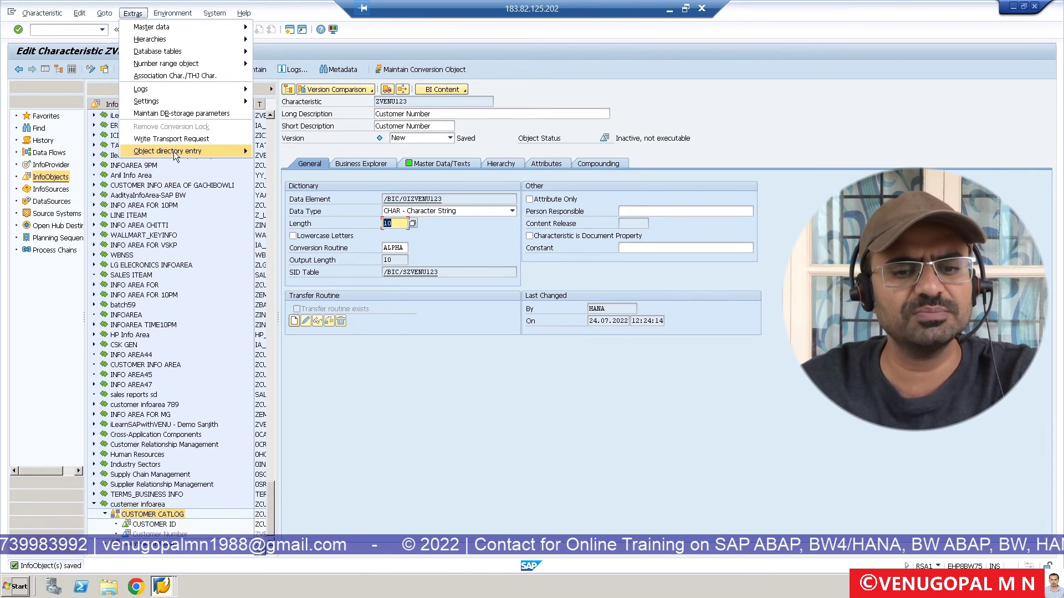
{"action": "mouse_move", "coordinate": [175, 154]}
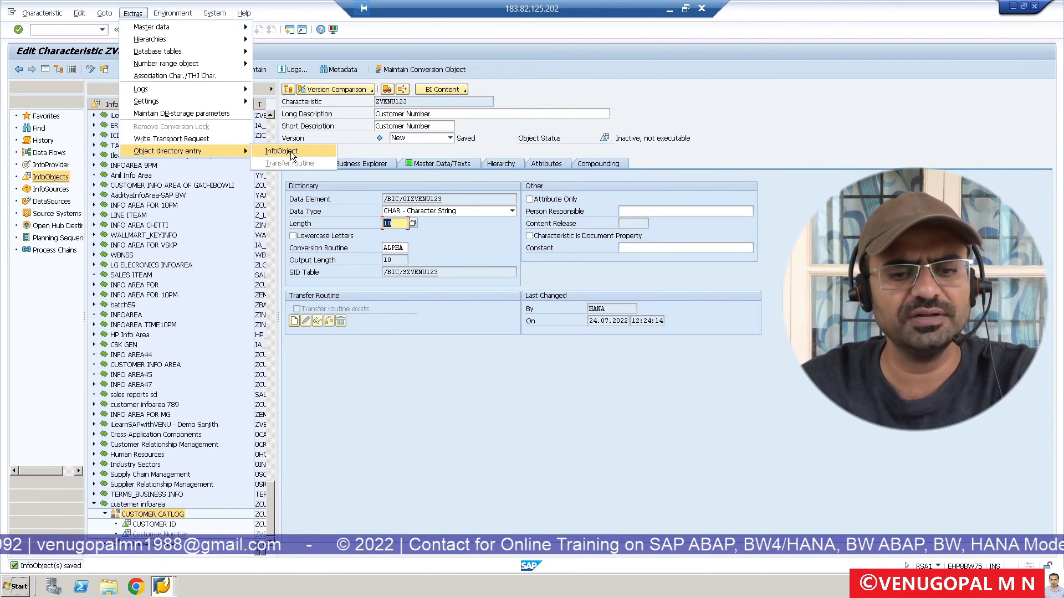
{"action": "left_click", "coordinate": [288, 152]}
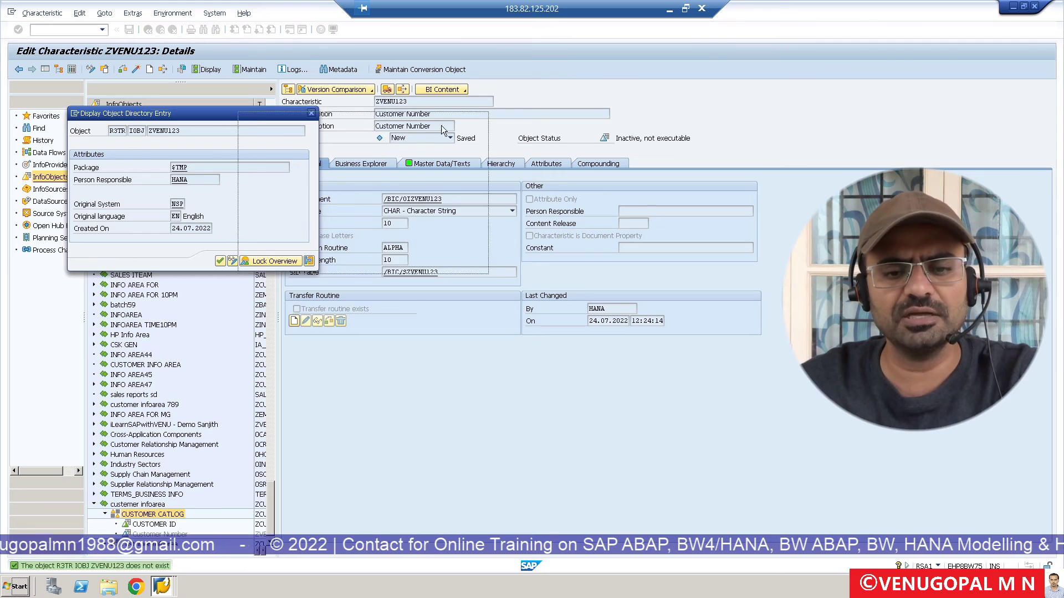
{"action": "left_click_drag", "start_coordinate": [234, 113], "coordinate": [446, 122]}
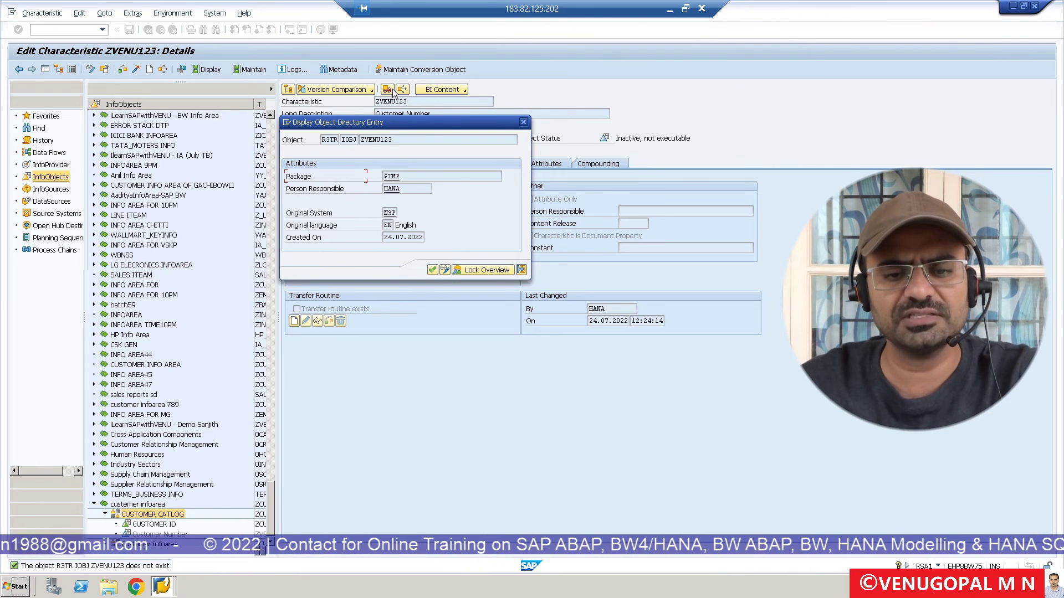
{"action": "double_click", "coordinate": [403, 177]}
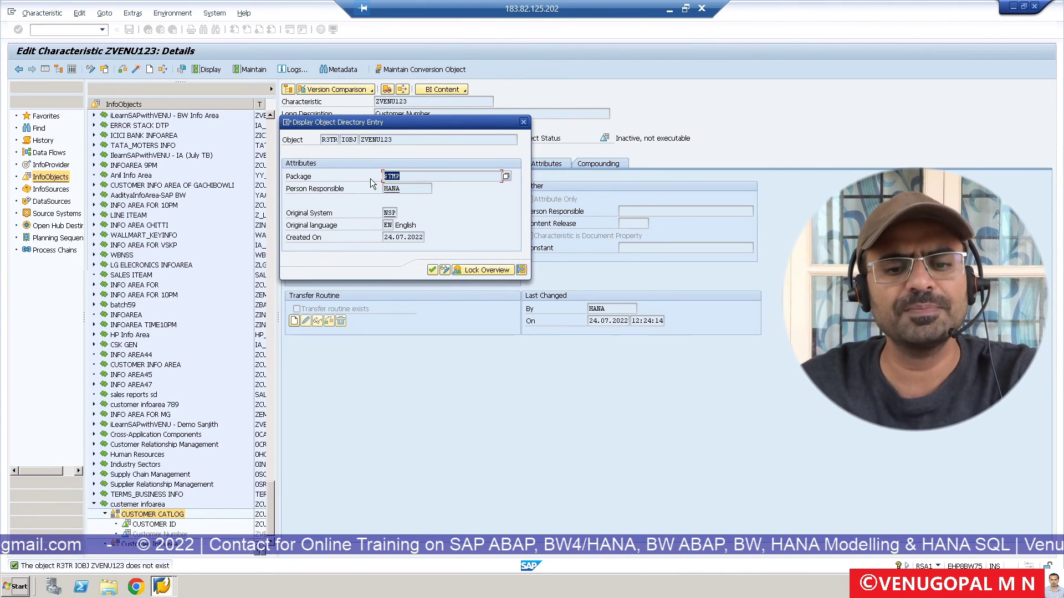
- Change the InfoObject's package to ZVENU_PACAKGE_BW and save it in the request "iLearnSAPwithVENU - TB - BW Transport 1"
{"action": "left_click", "coordinate": [444, 270]}
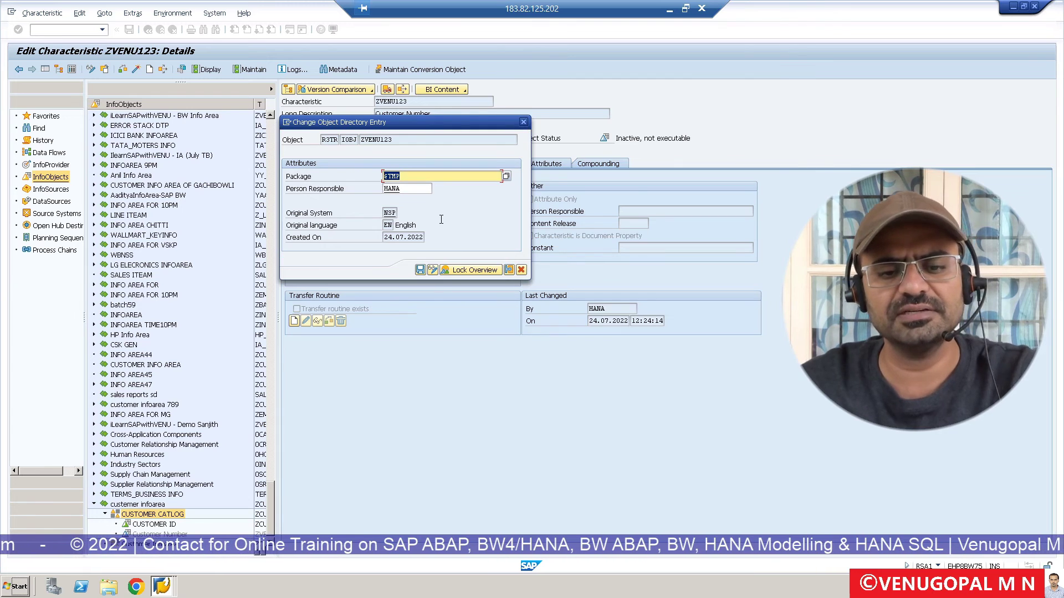
{"action": "key", "text": "BackSpace"}
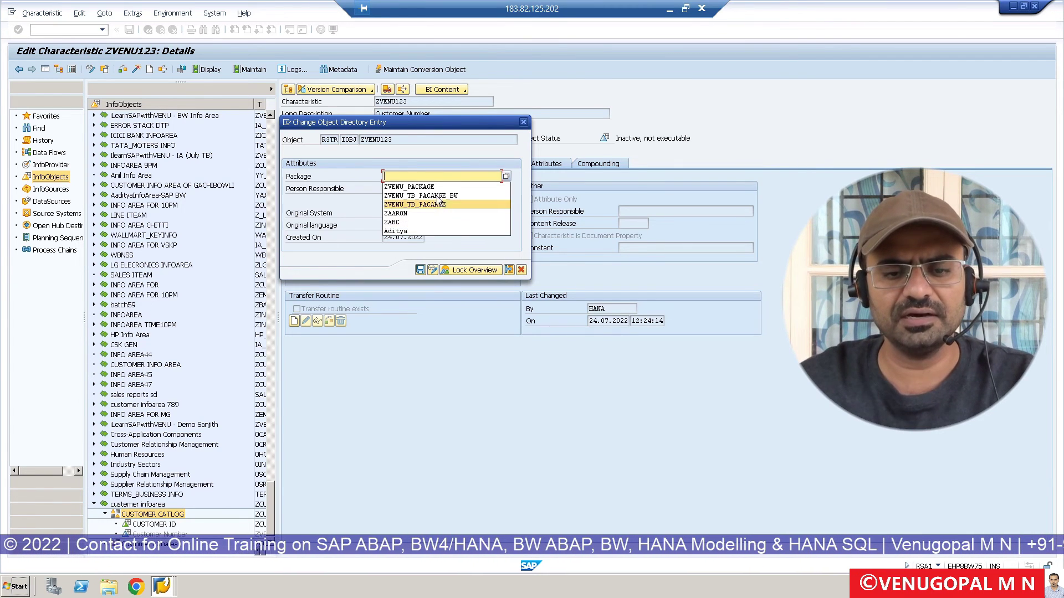
{"action": "left_click", "coordinate": [437, 195]}
{"action": "left_click", "coordinate": [414, 176]}
{"action": "key", "text": "BackSpace"}
{"action": "key", "text": "BackSpace"}
{"action": "key", "text": "BackSpace"}
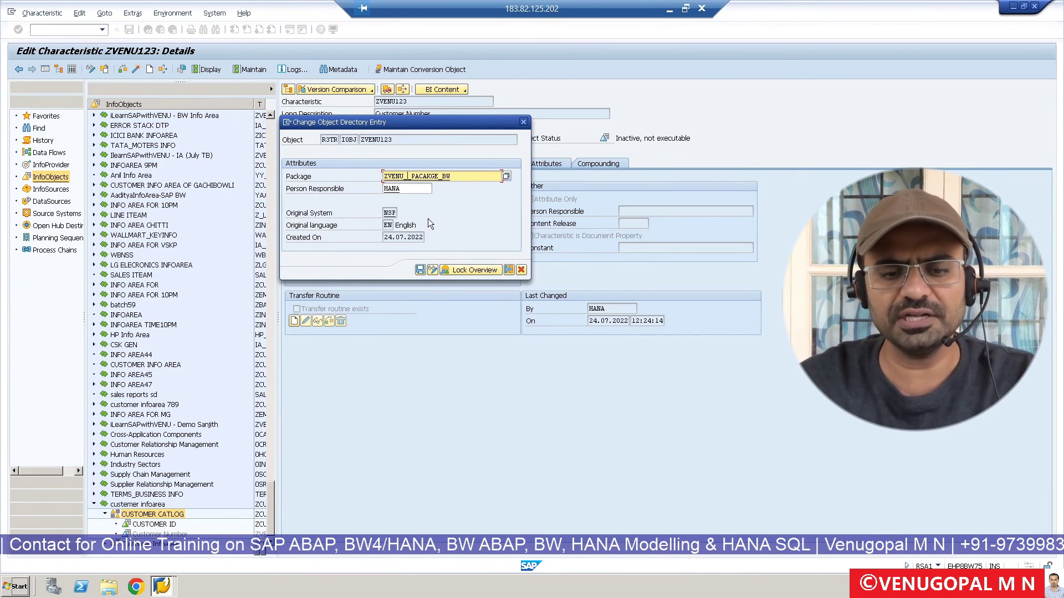
{"action": "left_click", "coordinate": [420, 270]}
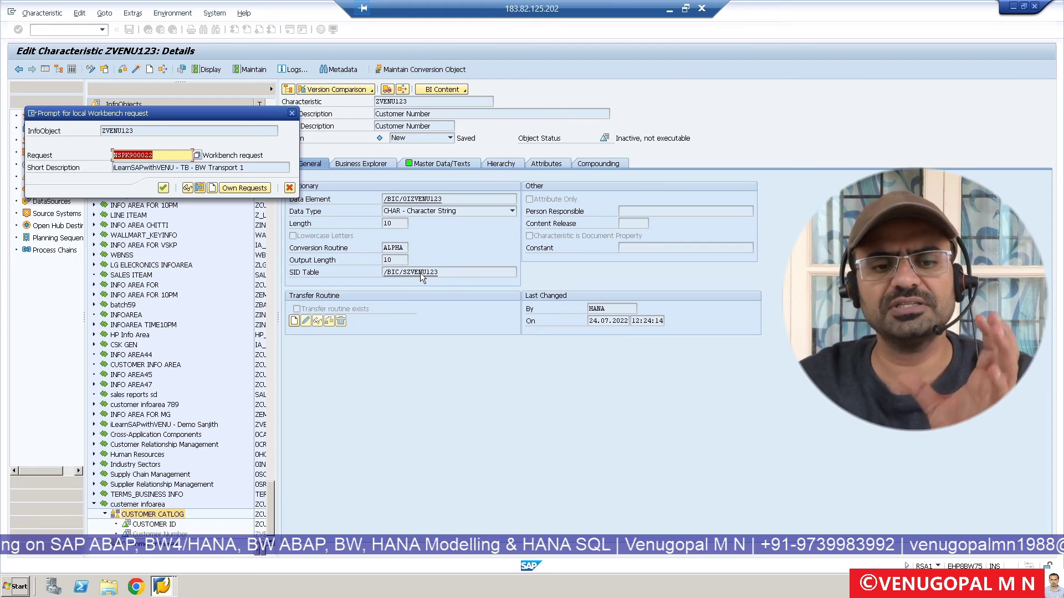
{"action": "left_click", "coordinate": [163, 188]}
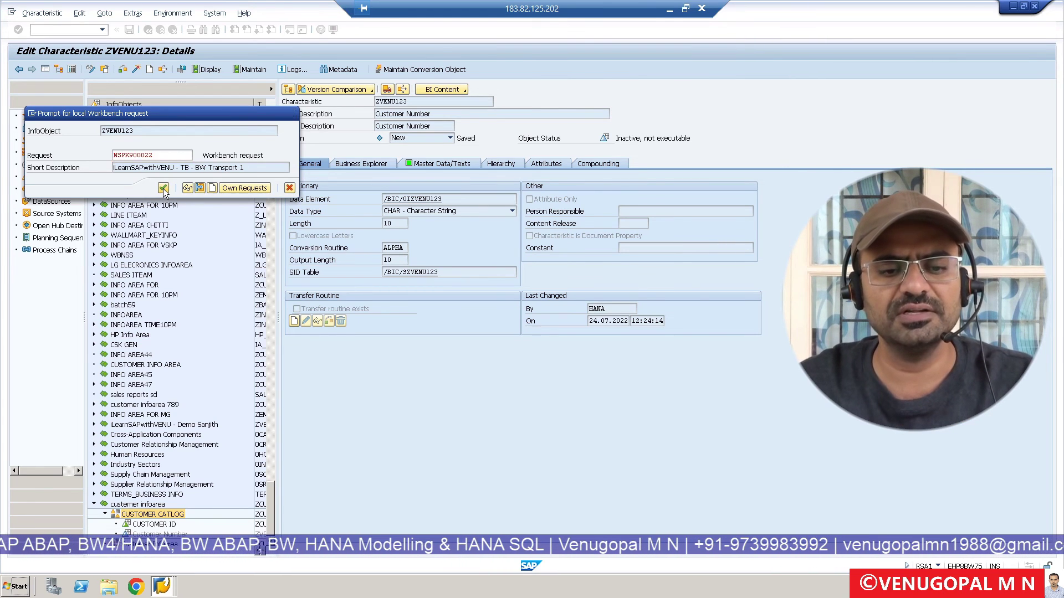